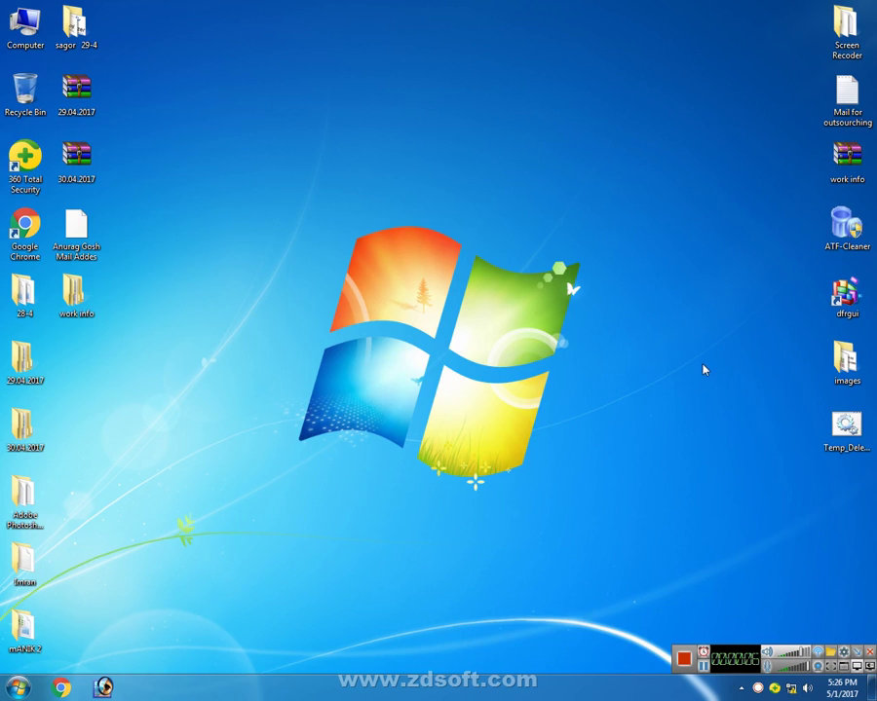
- Preview the .sfcg, MAKIOS and Custom-Bilt logos in Photo Viewer, then close the viewer and folder
double_click(846, 363)
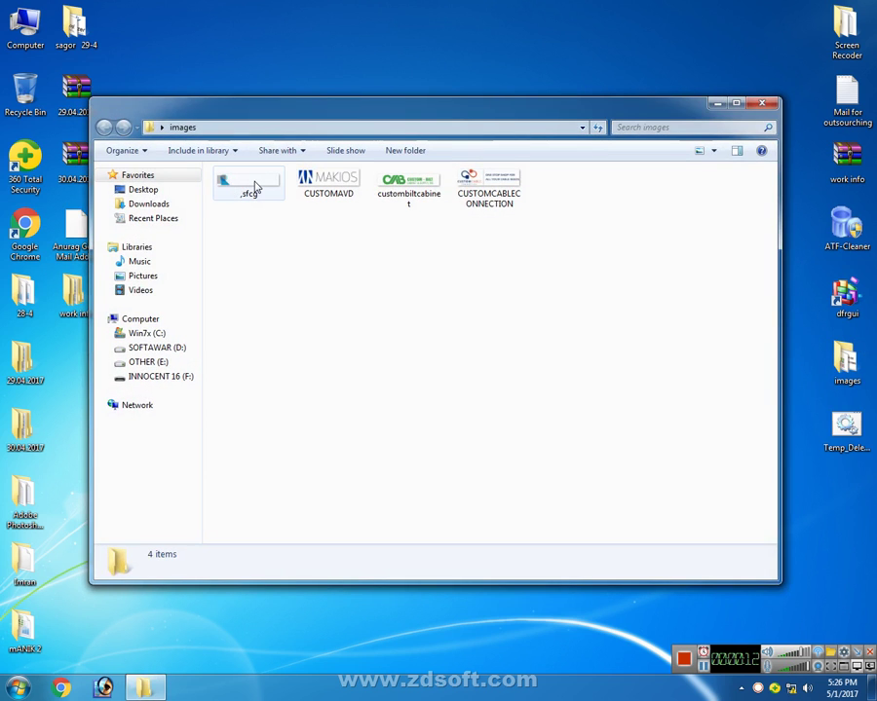
click(255, 187)
double_click(256, 187)
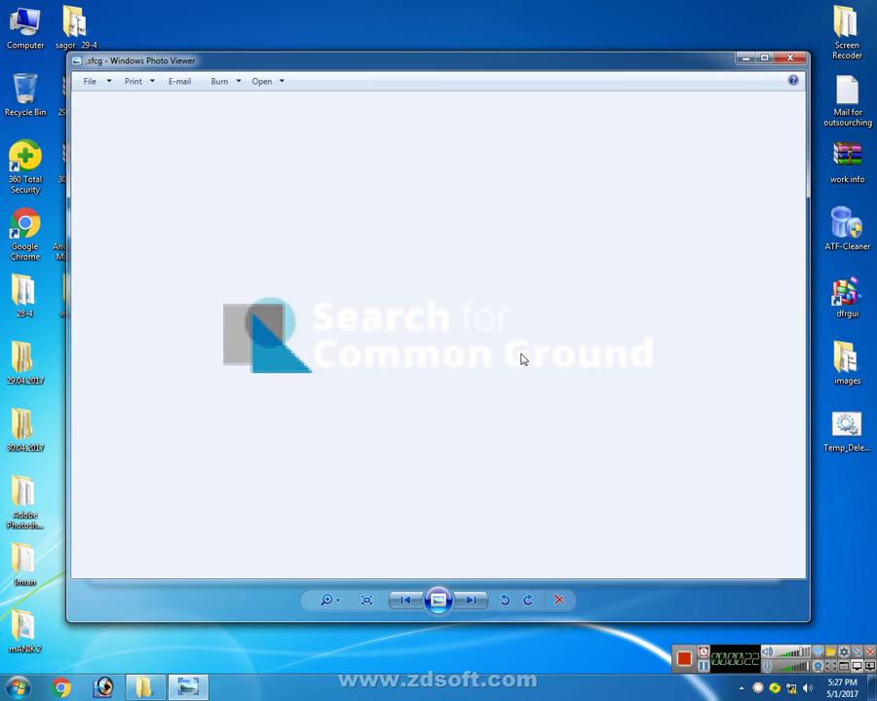
key(Right)
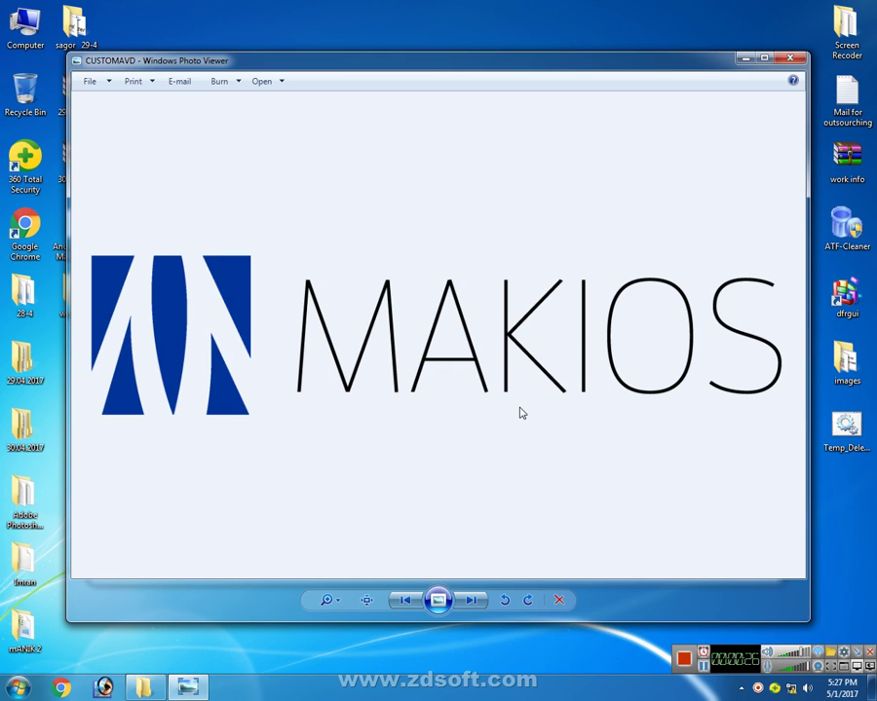
key(Right)
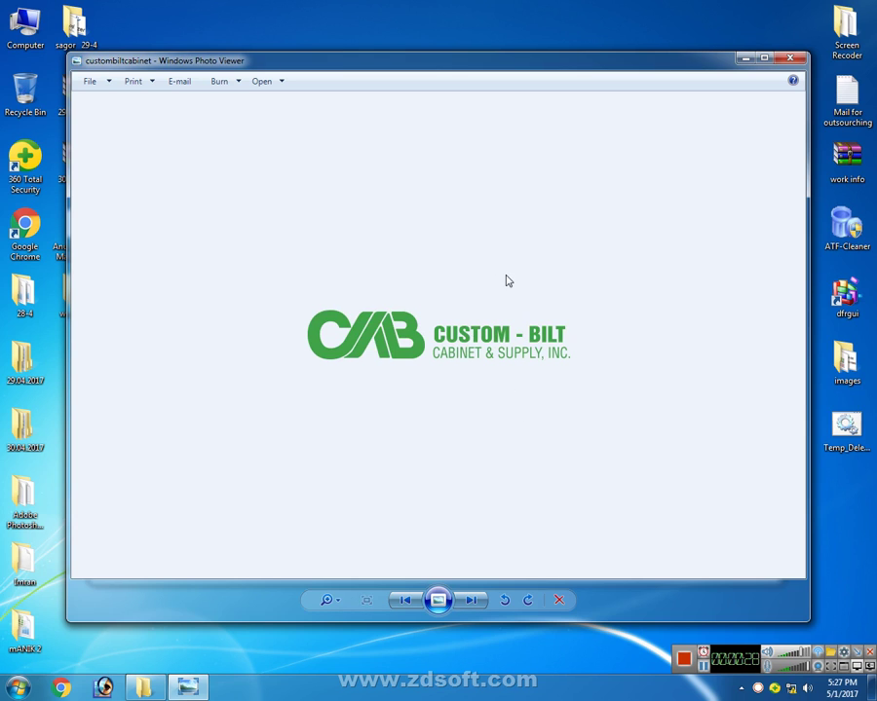
click(790, 58)
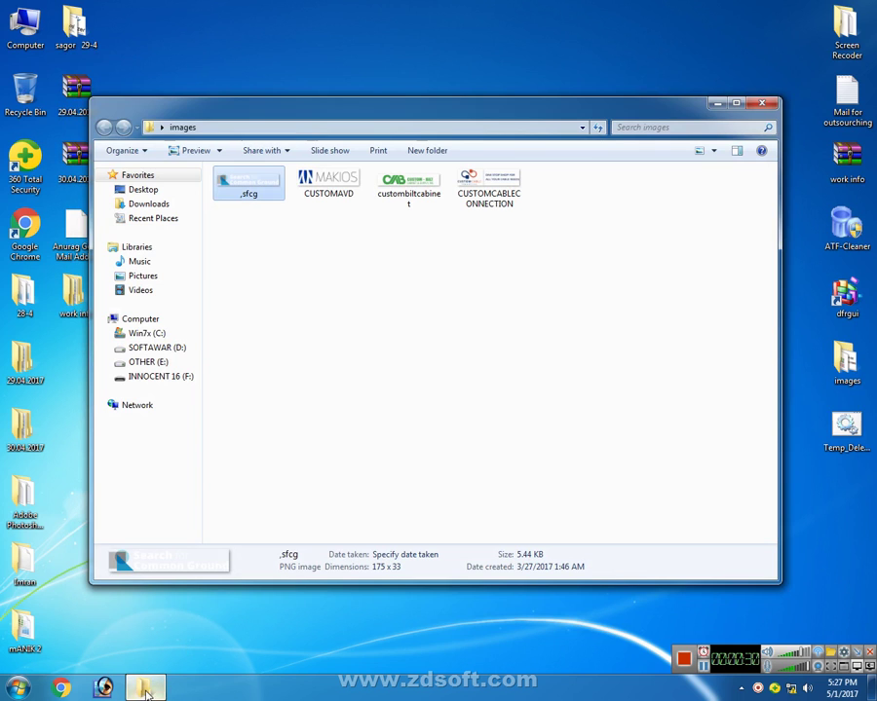
click(762, 104)
- Launch Adobe Photoshop 7.0 from All Programs, declining the colour settings prompt, and select the Move tool
click(18, 688)
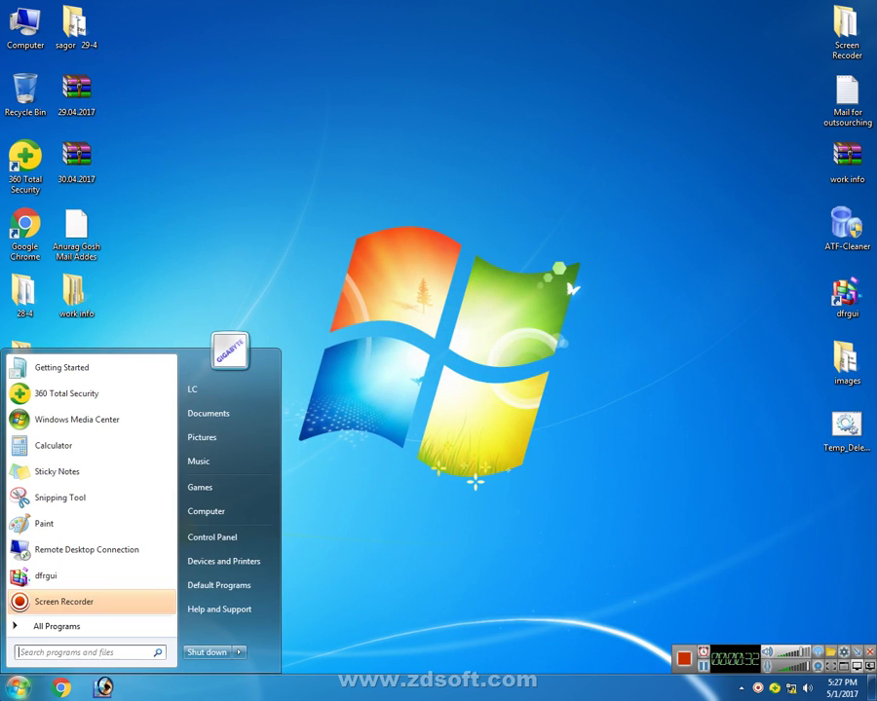
click(39, 628)
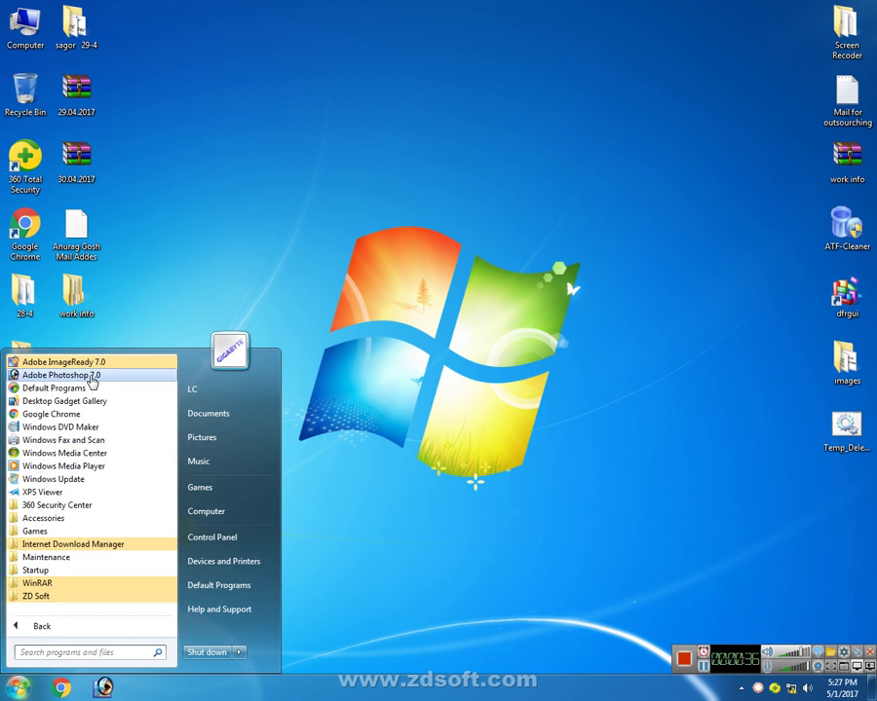
click(61, 375)
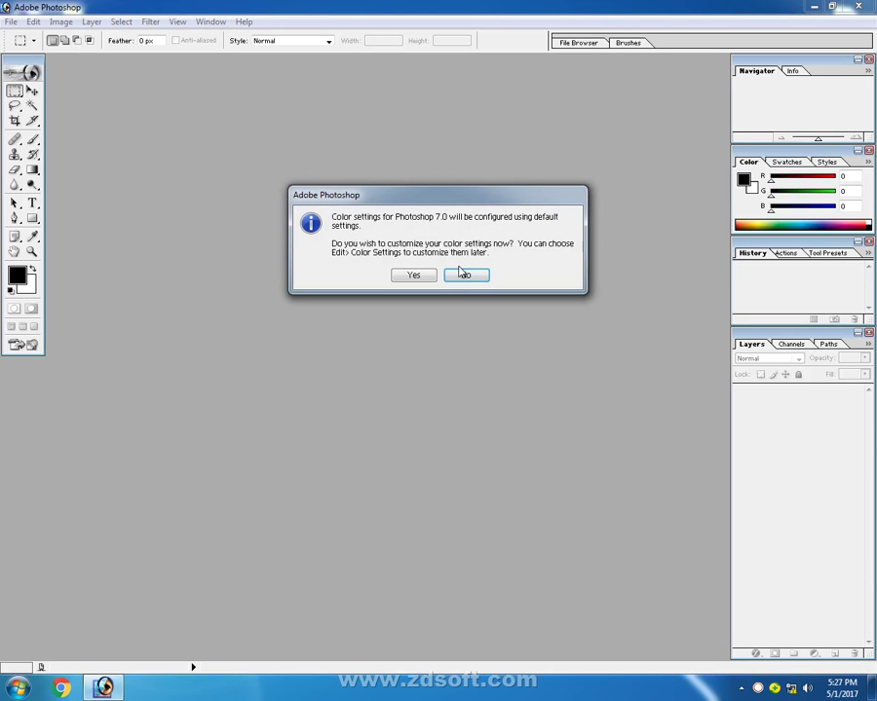
click(464, 274)
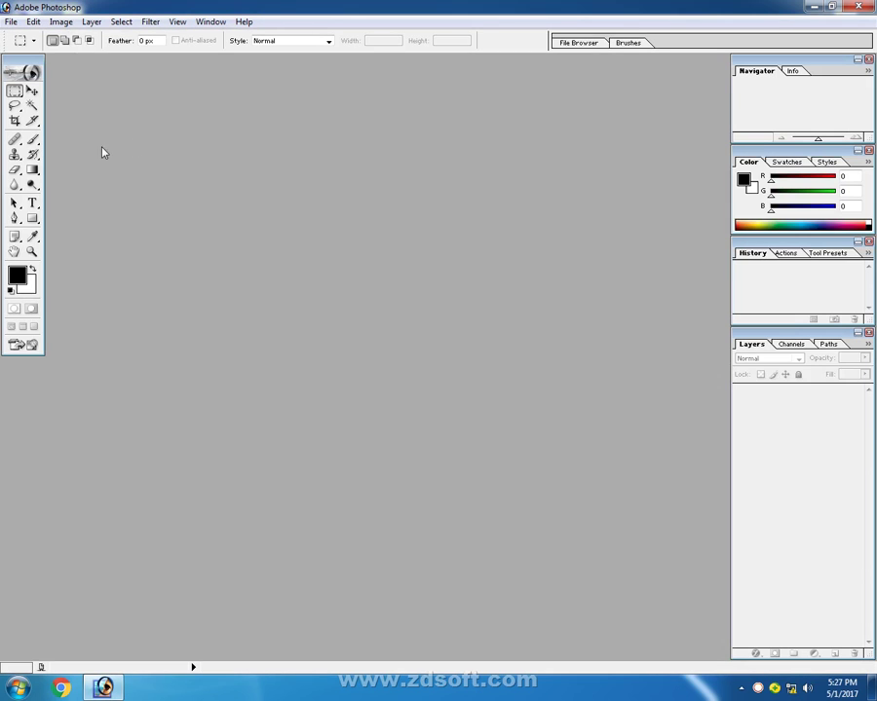
click(32, 92)
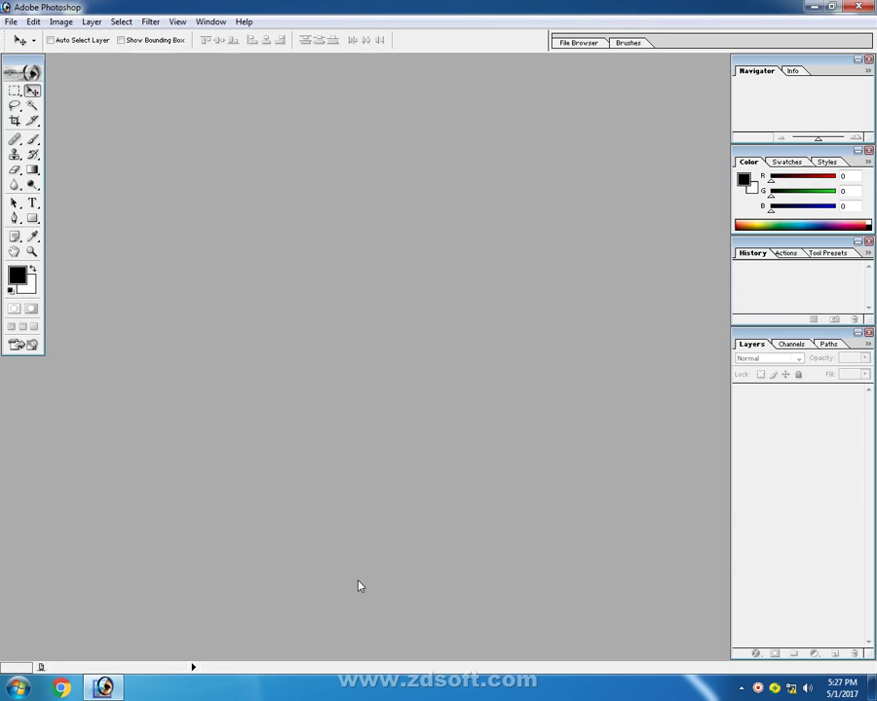
click(814, 7)
- Run the Temp_Delete cleanup shortcut and drag the logo files from the images folder into Photoshop
right_click(437, 173)
click(846, 423)
double_click(845, 423)
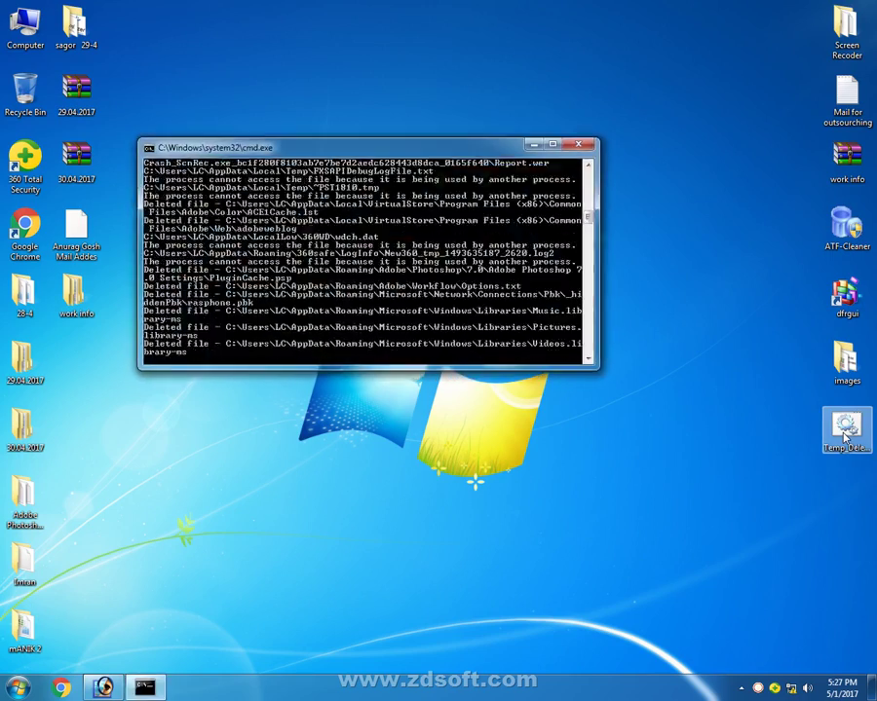
double_click(846, 360)
mouse_move(514, 261)
mouse_down()
mouse_move(216, 191)
mouse_move(109, 692)
mouse_move(336, 307)
mouse_up()
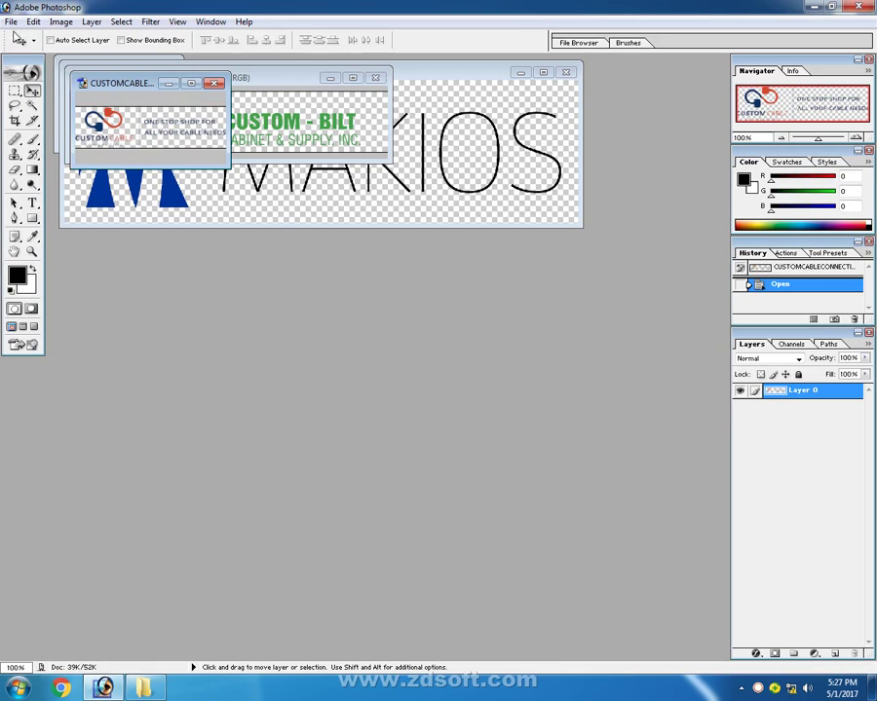
- Create a new blank document using the 8 x 10 preset size
click(11, 21)
click(35, 37)
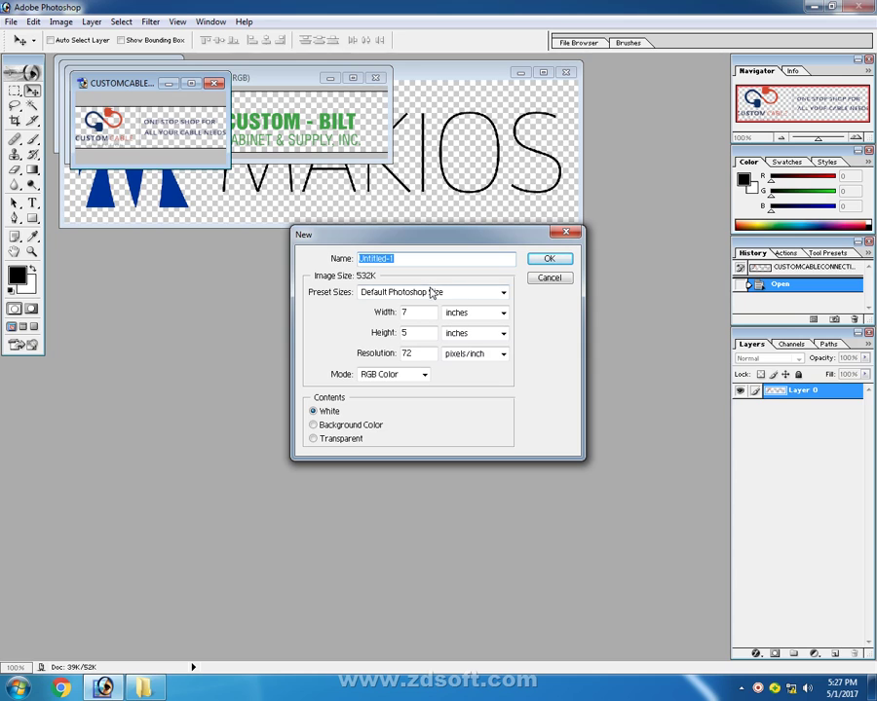
click(440, 298)
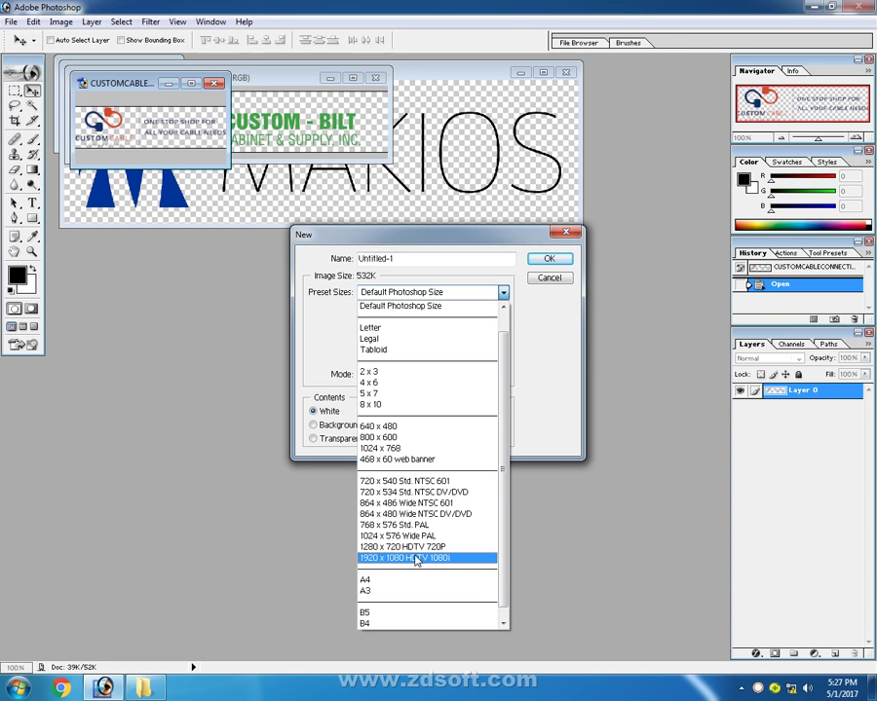
click(397, 413)
click(547, 259)
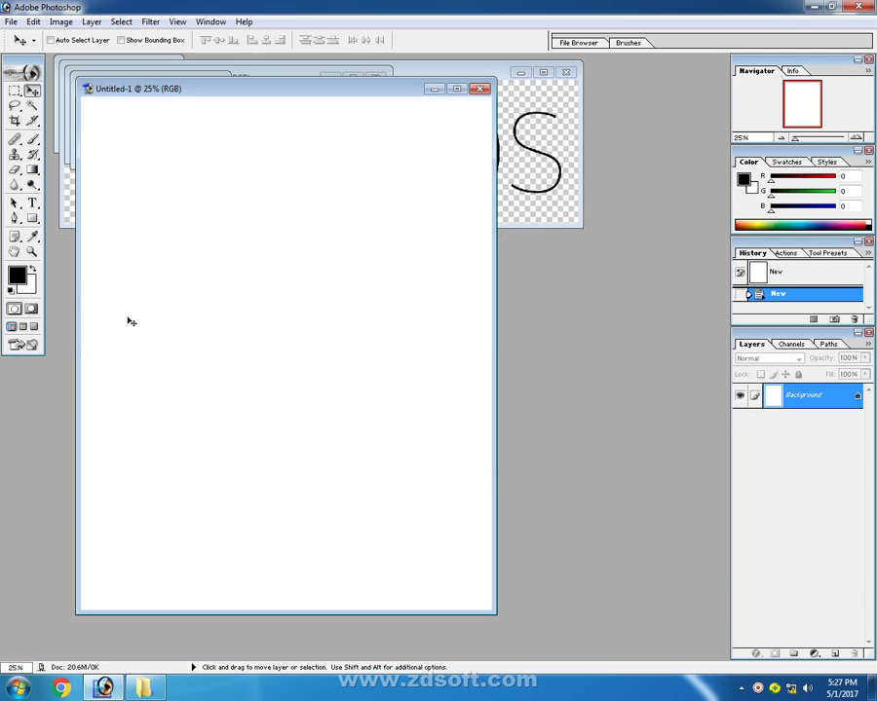
click(32, 107)
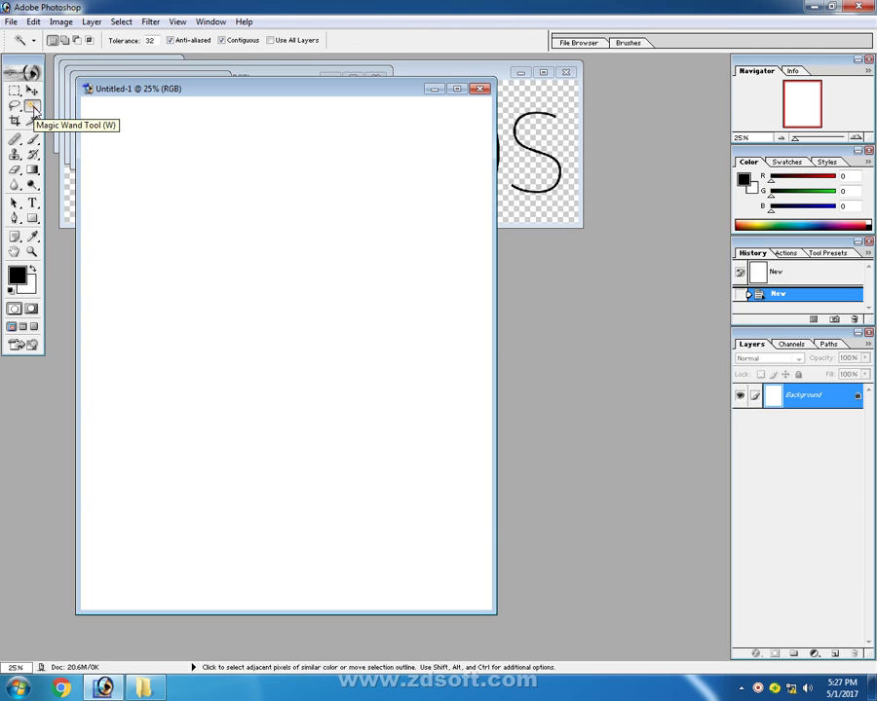
- Select the white canvas with the Magic Wand and fill it with a near-black background colour
key(ctrl+0)
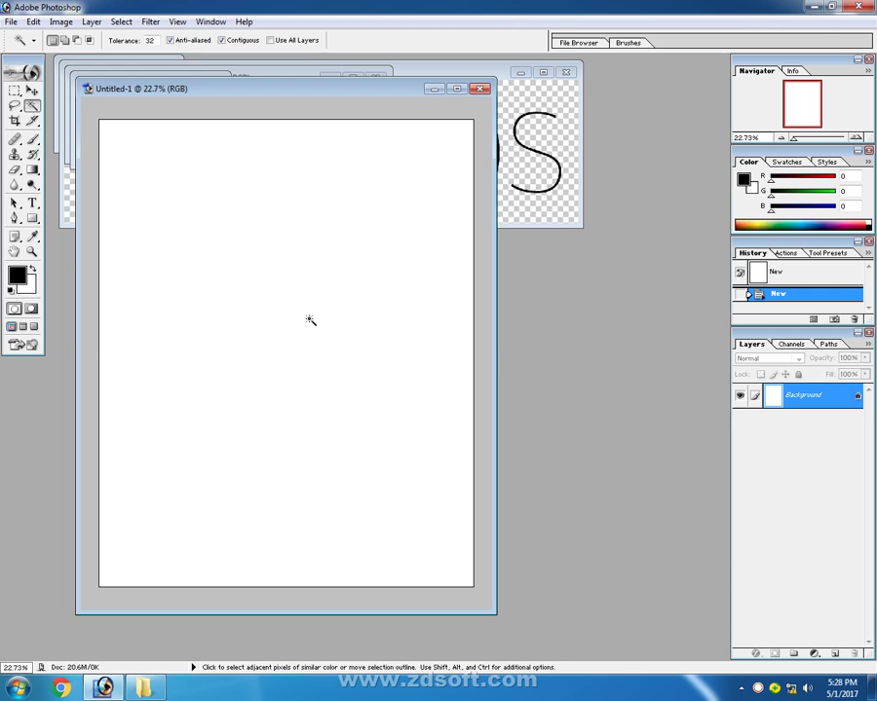
click(310, 320)
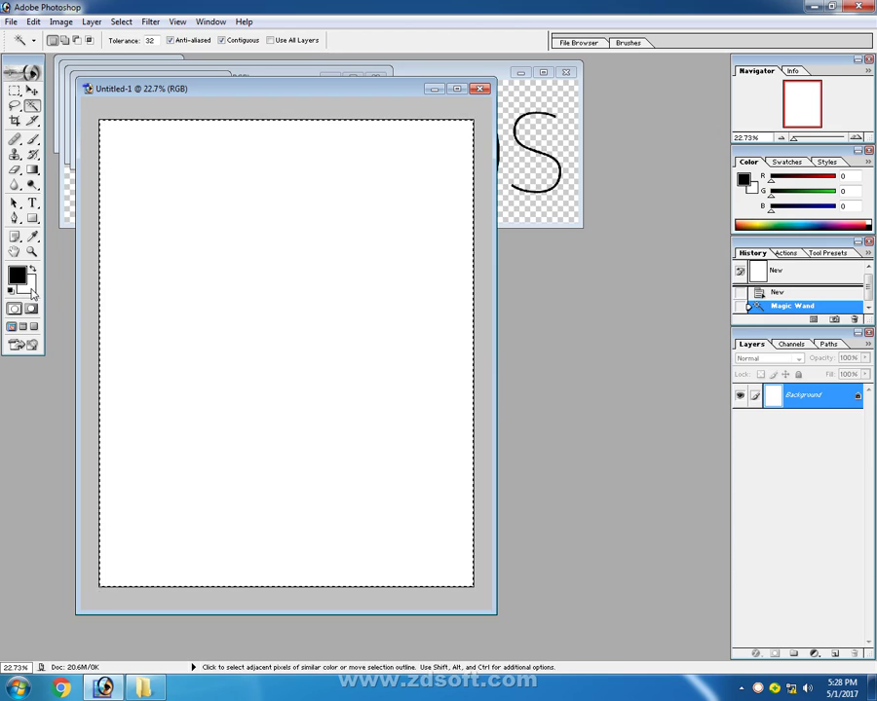
click(31, 288)
click(349, 436)
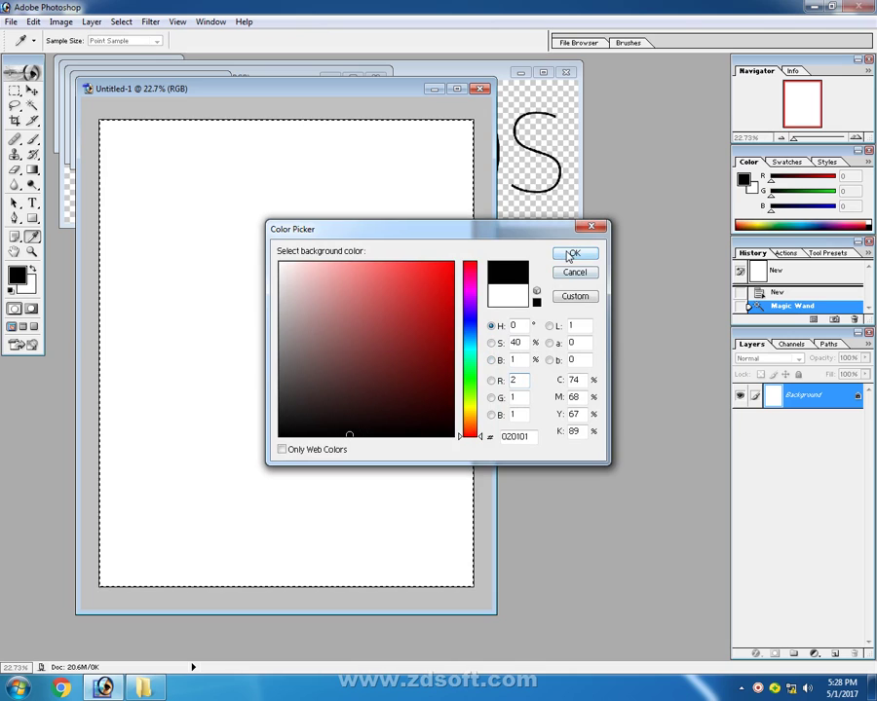
click(567, 253)
key(Delete)
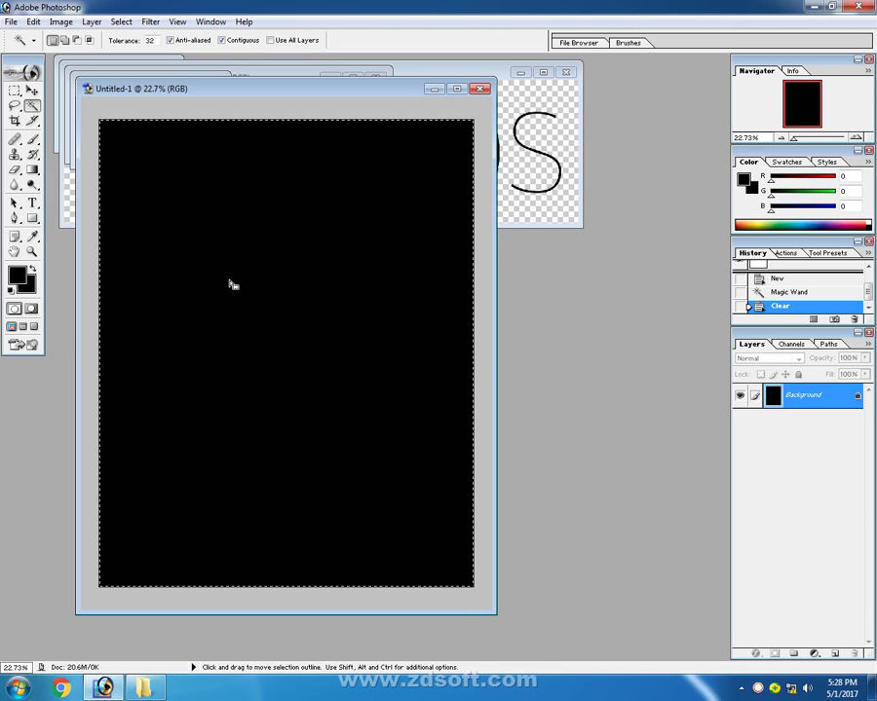
key(ctrl+d)
drag(261, 91, 426, 108)
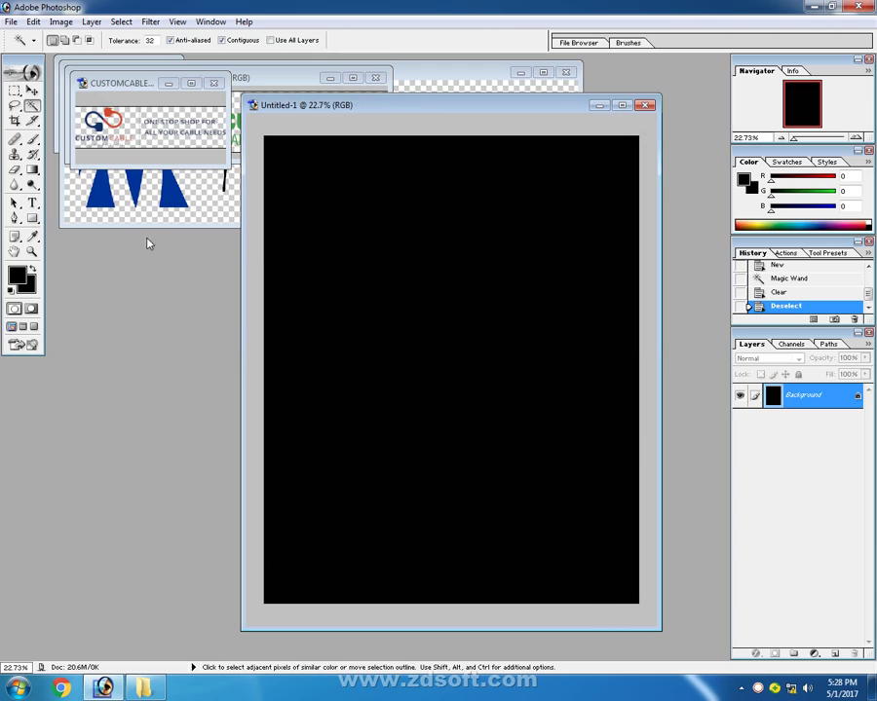
- Minimize the other logo windows and drag the .sfcg logo into Untitled-1 as Layer 1
click(32, 89)
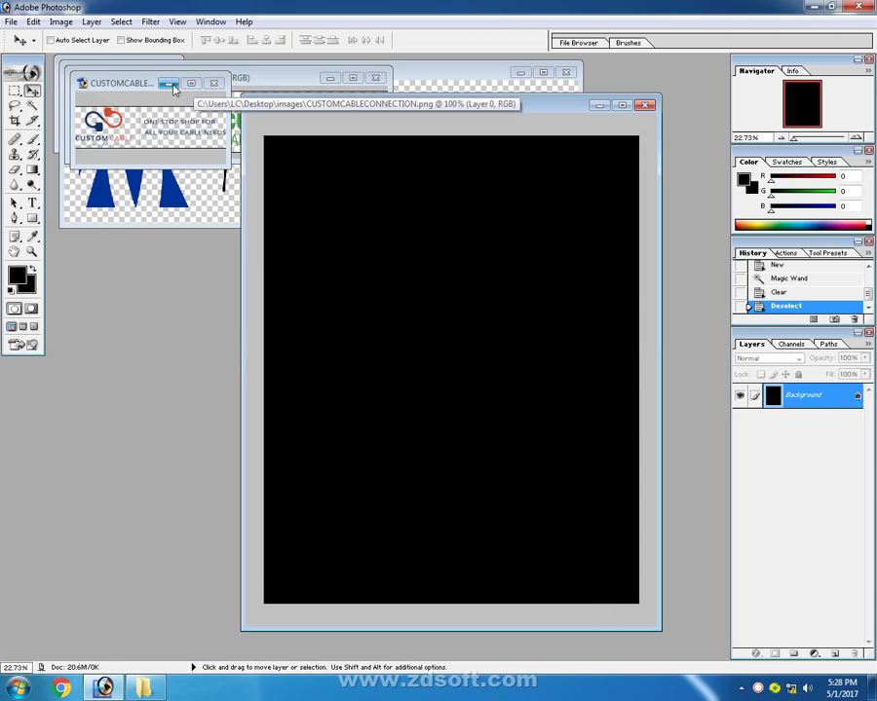
click(167, 83)
click(330, 78)
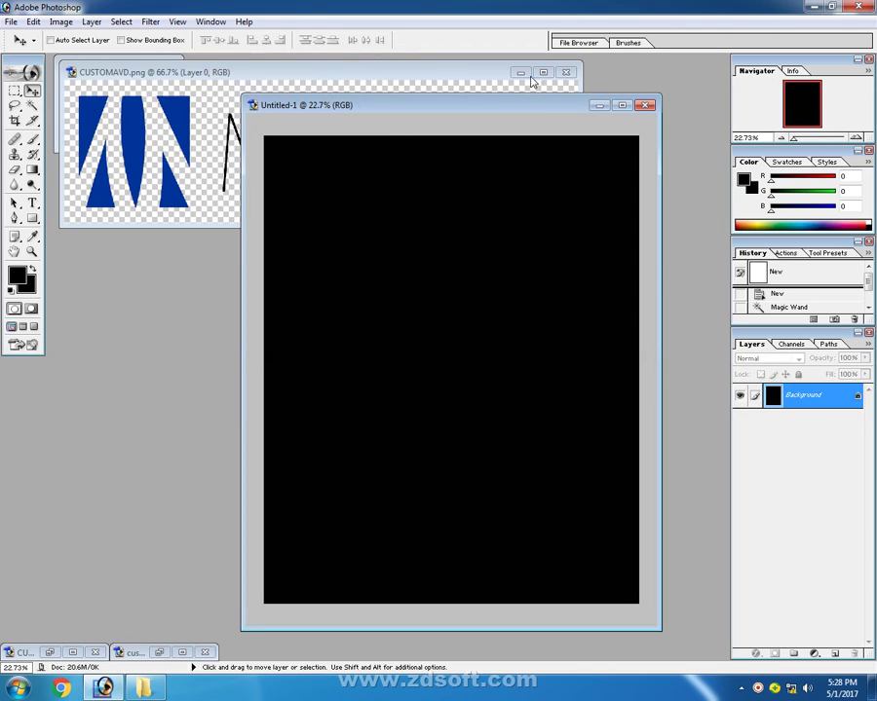
click(520, 72)
drag(181, 147, 279, 220)
scroll(243, 186, up, 3)
drag(161, 166, 454, 439)
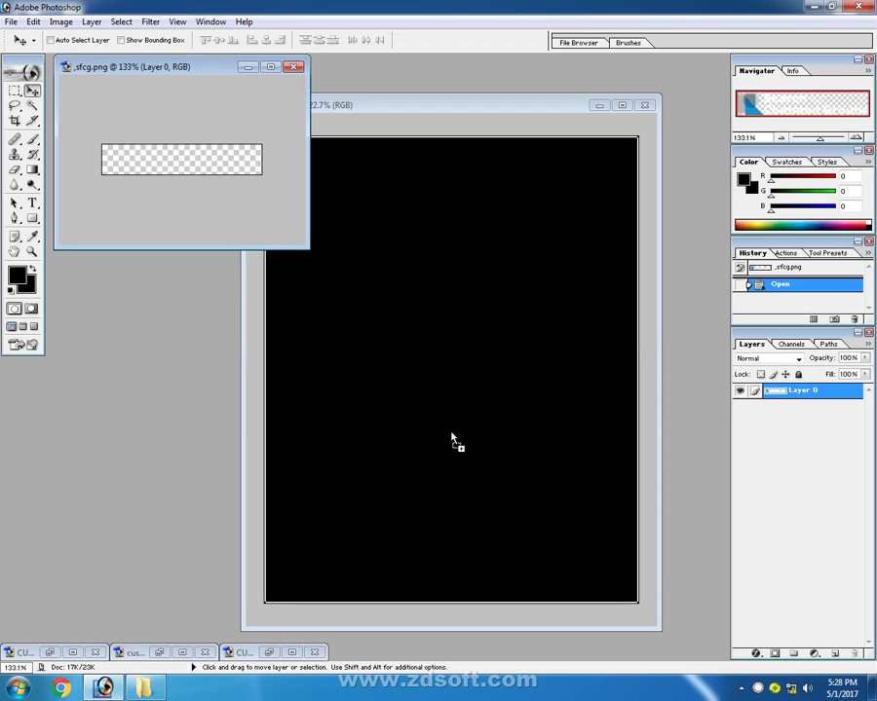
click(16, 122)
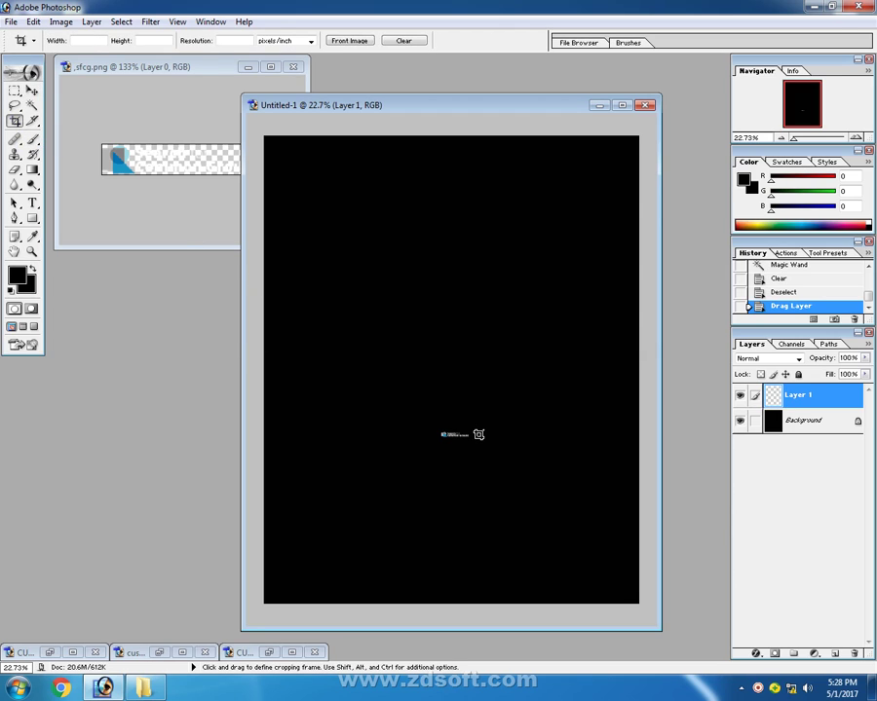
- Crop Untitled-1 tightly around the small logo
scroll(437, 432, up, 1)
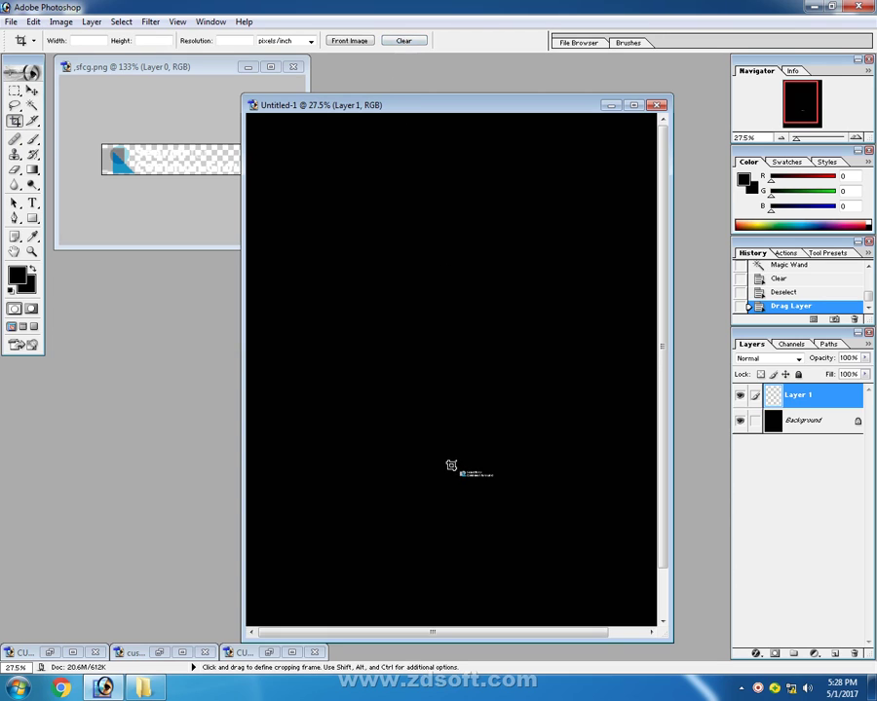
drag(450, 466, 500, 482)
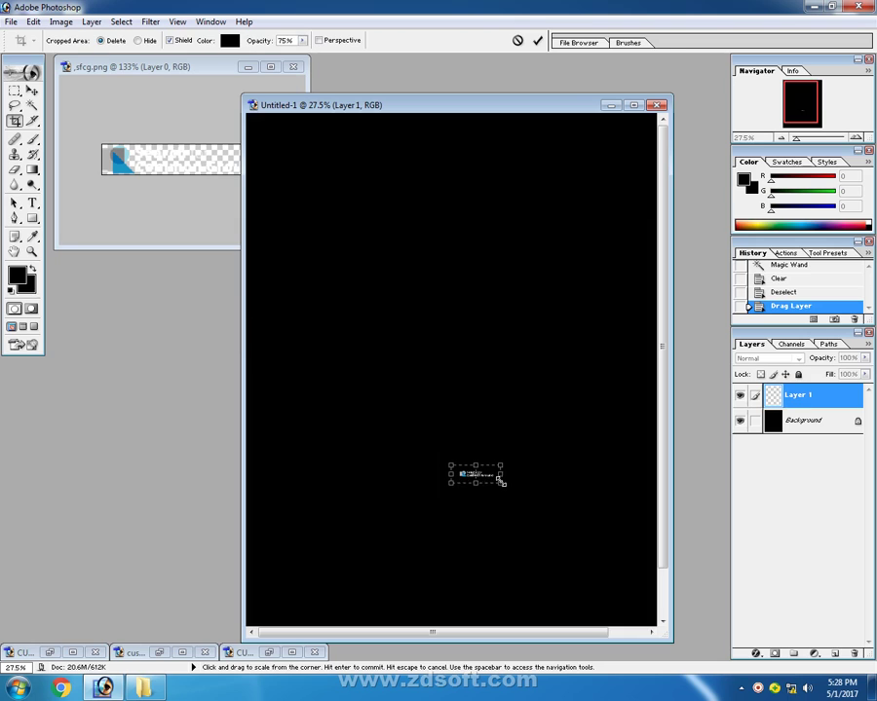
key(Return)
- Rearrange the sfcg.png and Untitled-1 windows, then bring up Save As with Shift+Ctrl+S
scroll(486, 424, up, 3)
scroll(479, 421, up, 3)
scroll(484, 426, up, 3)
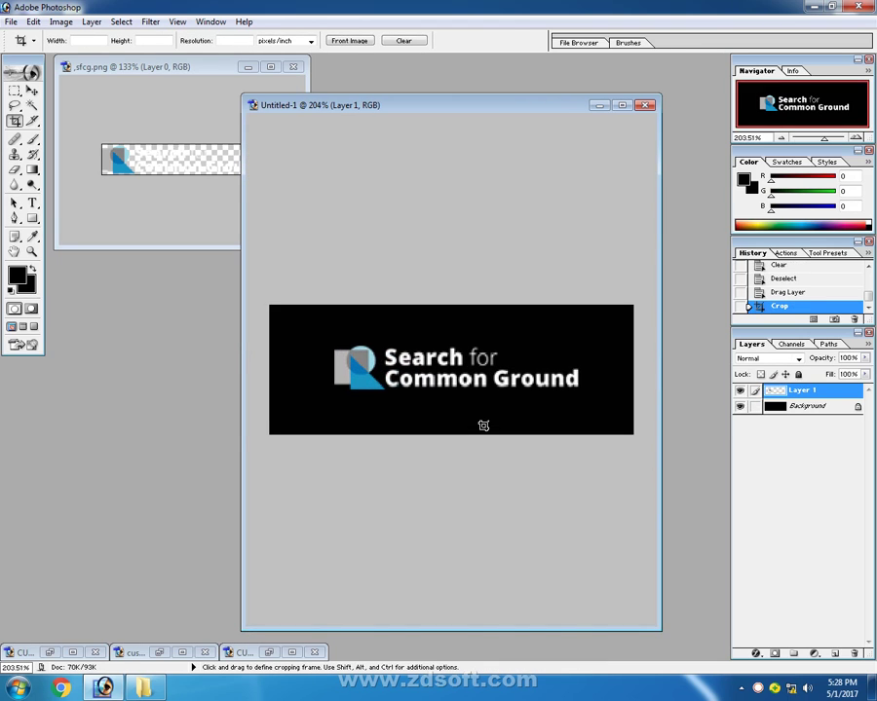
click(196, 72)
drag(195, 72, 156, 291)
click(380, 107)
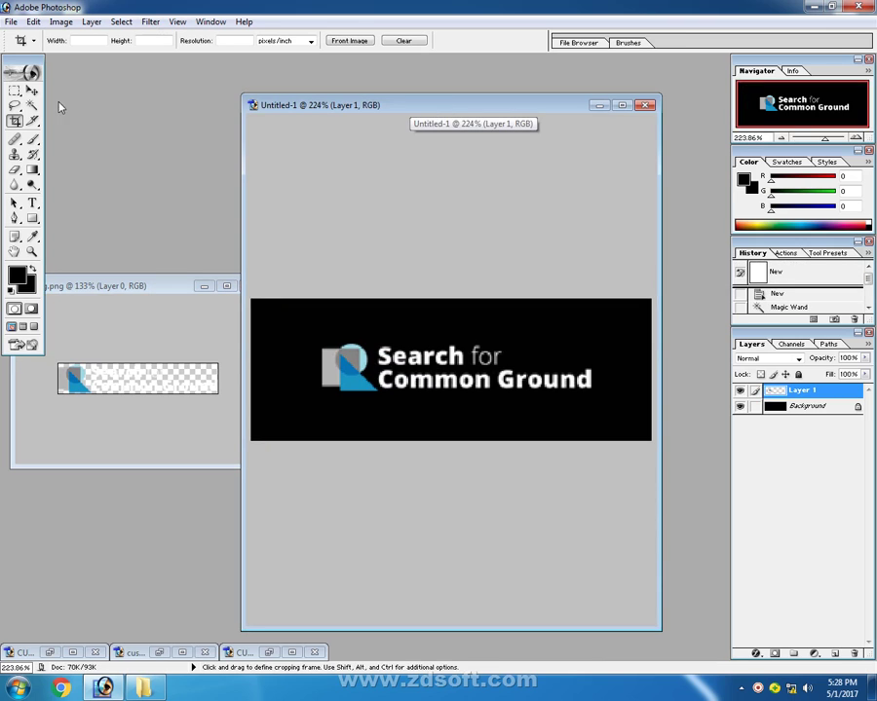
click(33, 89)
drag(369, 108, 422, 108)
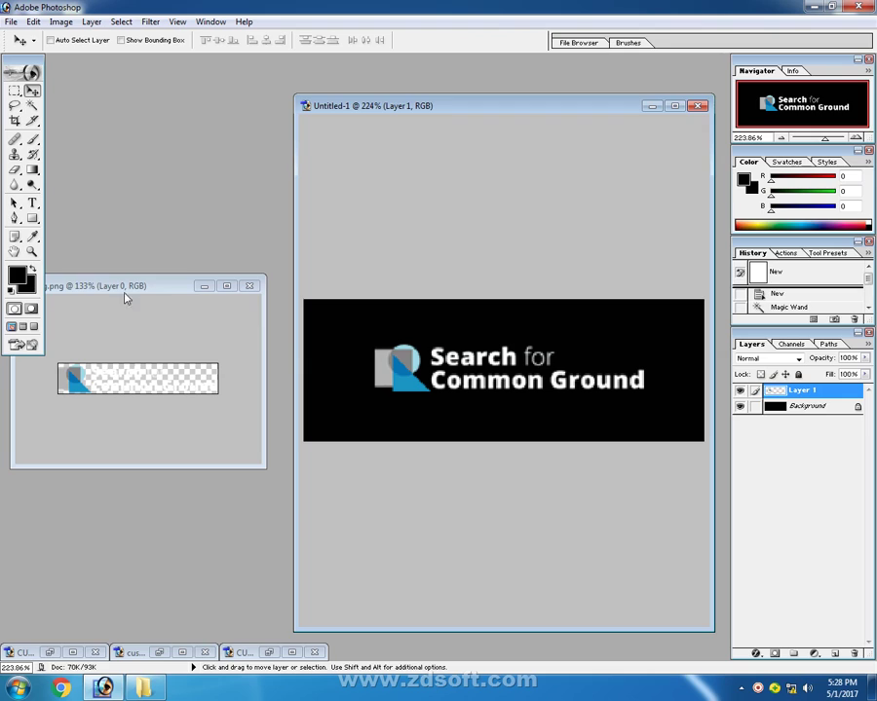
click(164, 290)
drag(164, 289, 190, 297)
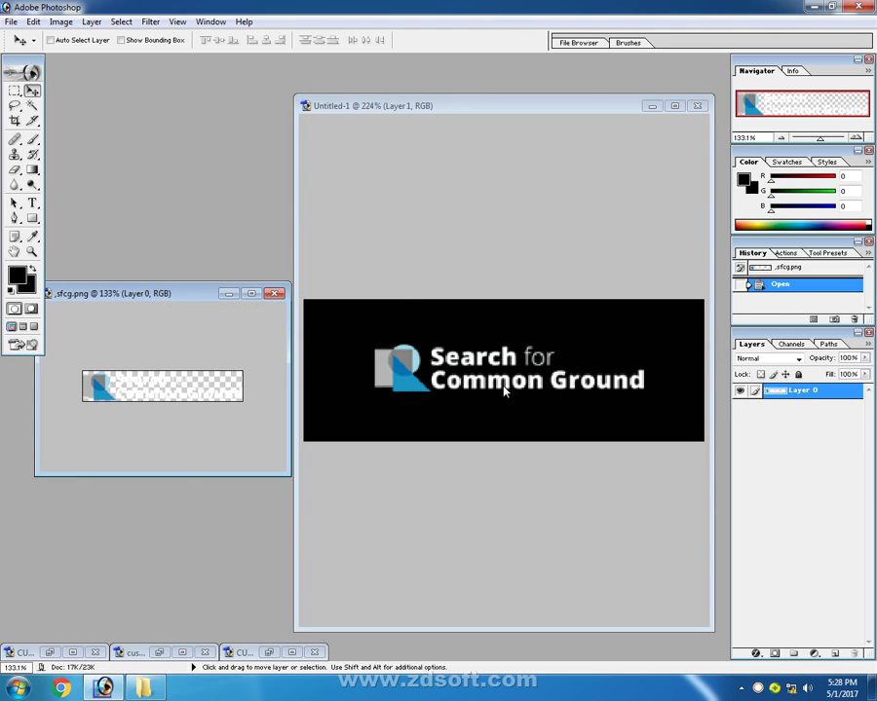
key(ctrl+shift+s)
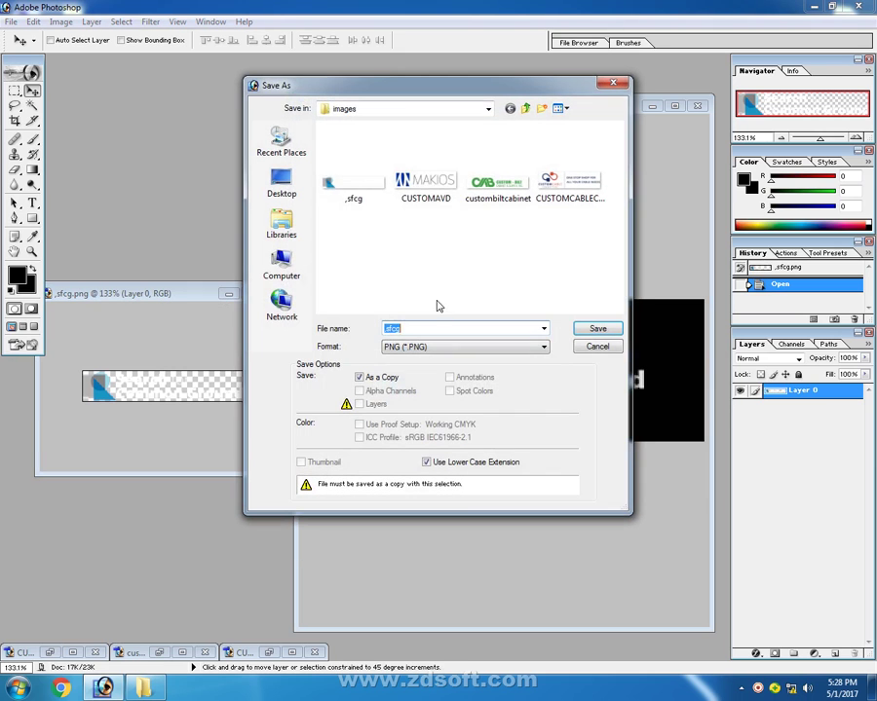
- Save the image in JPEG format under the name custom-tools
drag(378, 101, 454, 142)
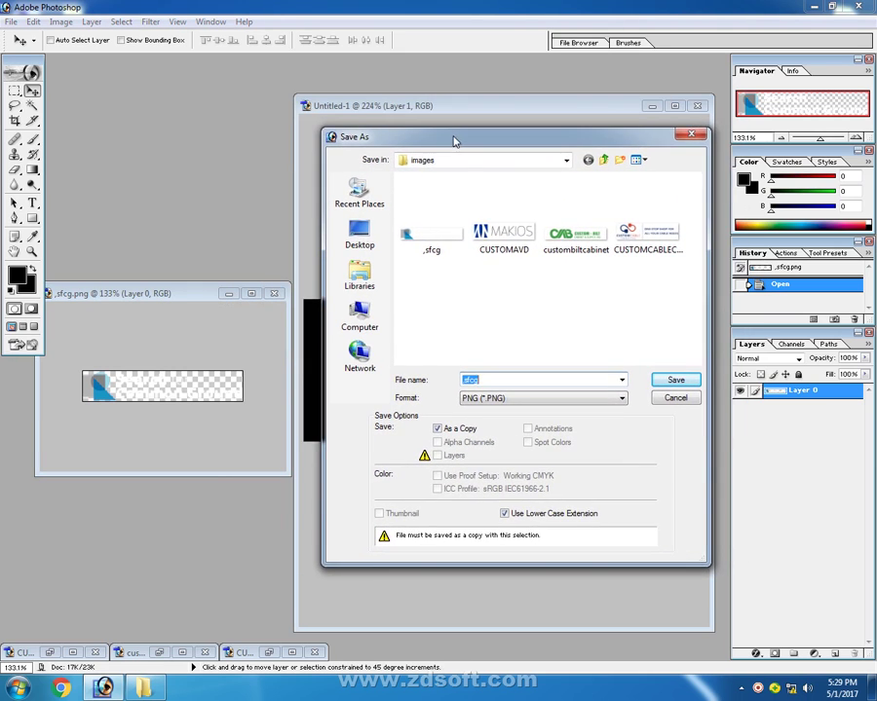
click(508, 399)
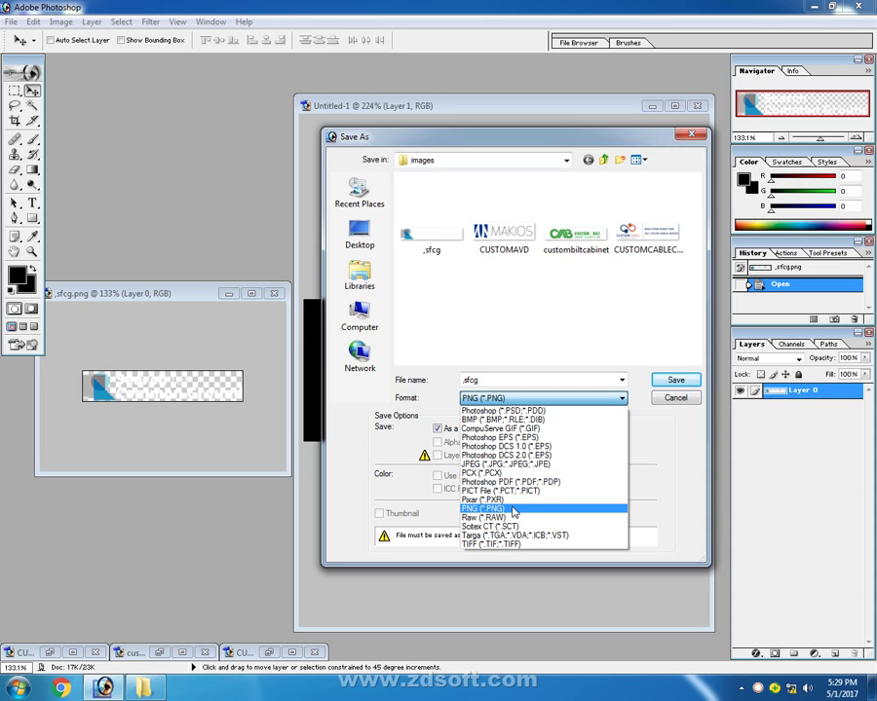
click(533, 465)
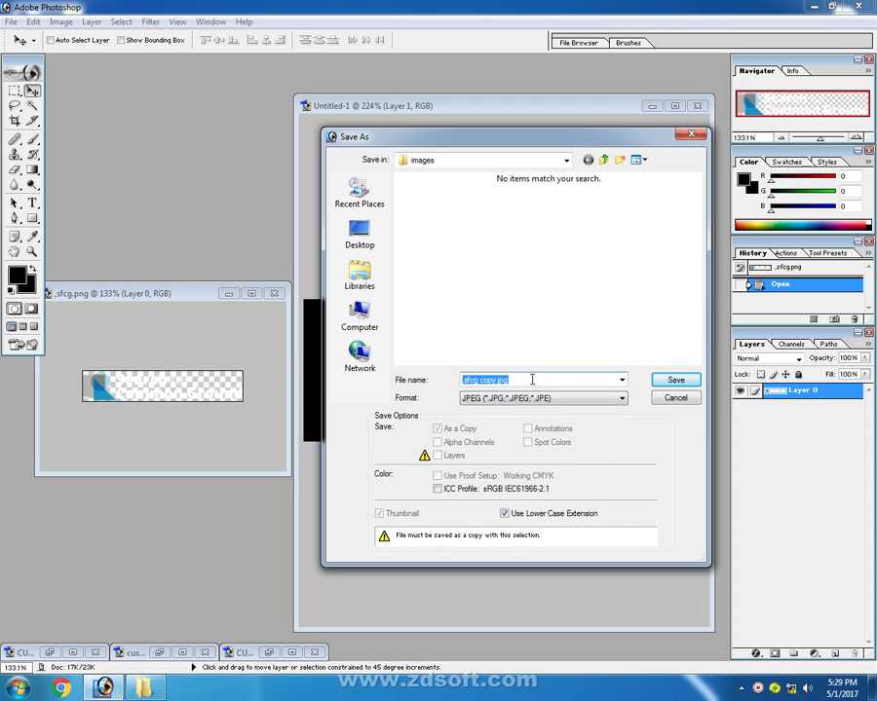
key(BackSpace)
text(cus)
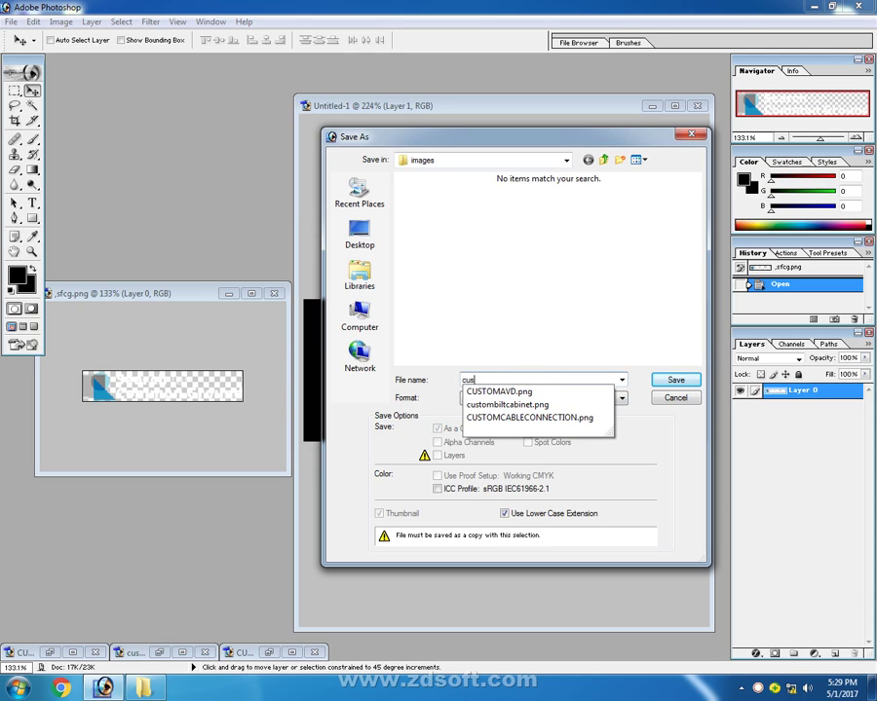
text(tom-tools)
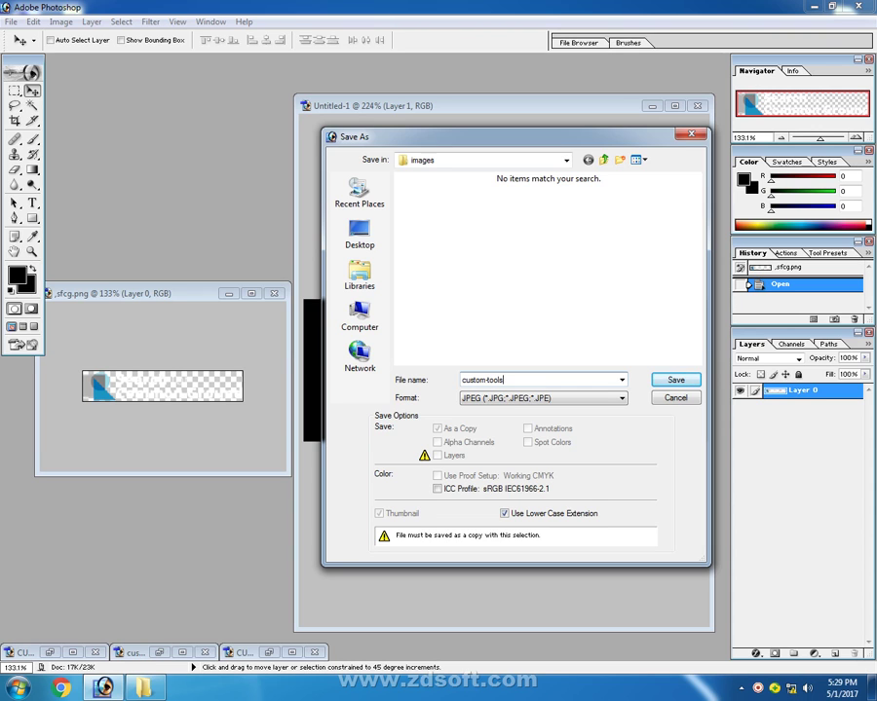
key(Return)
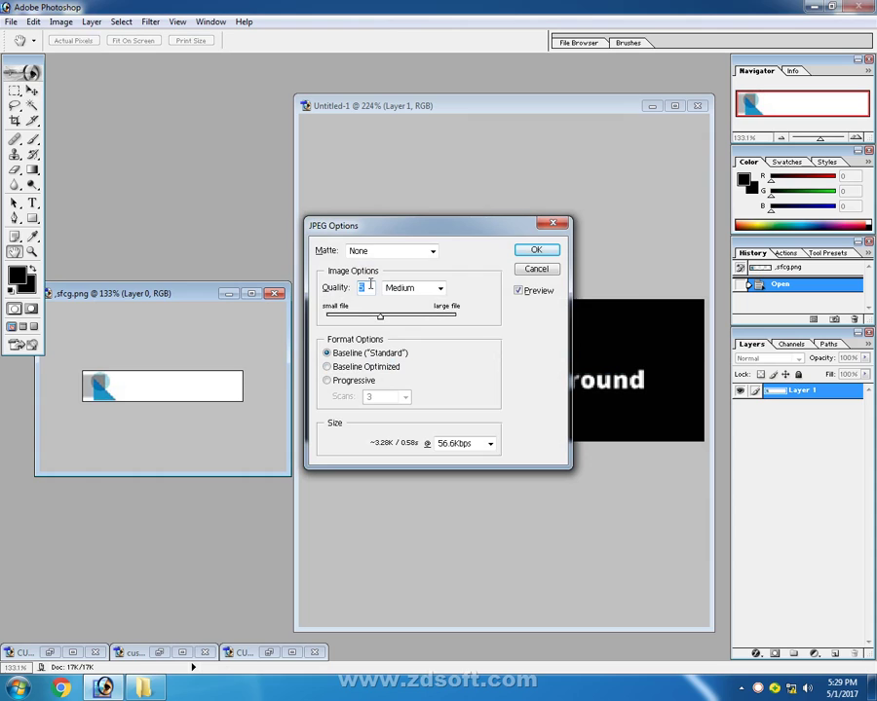
- Set the JPEG quality to Maximum and confirm the options
drag(380, 317, 454, 316)
click(440, 288)
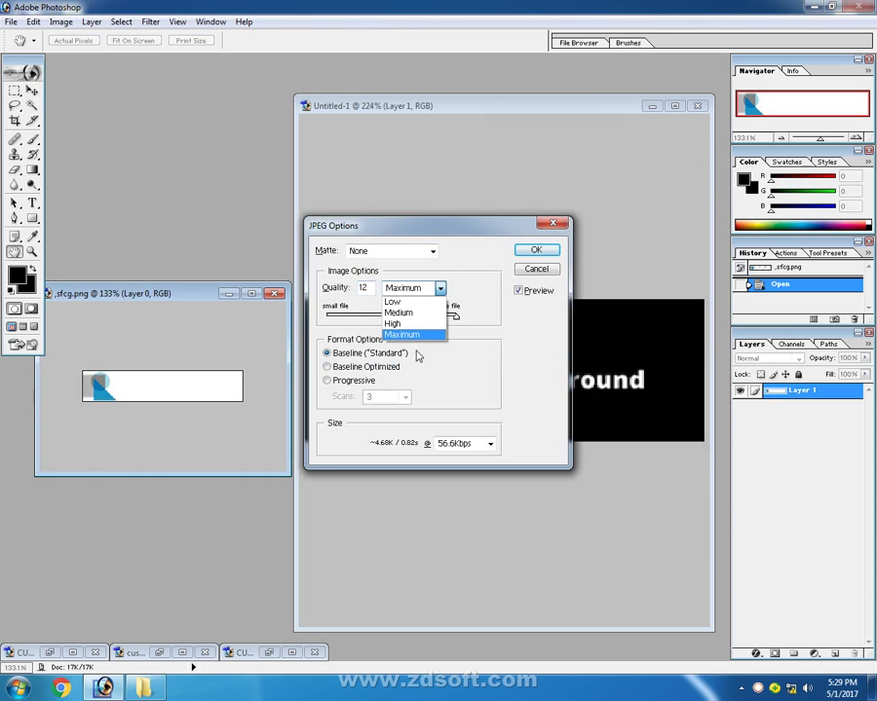
click(405, 336)
drag(454, 316, 326, 317)
click(441, 288)
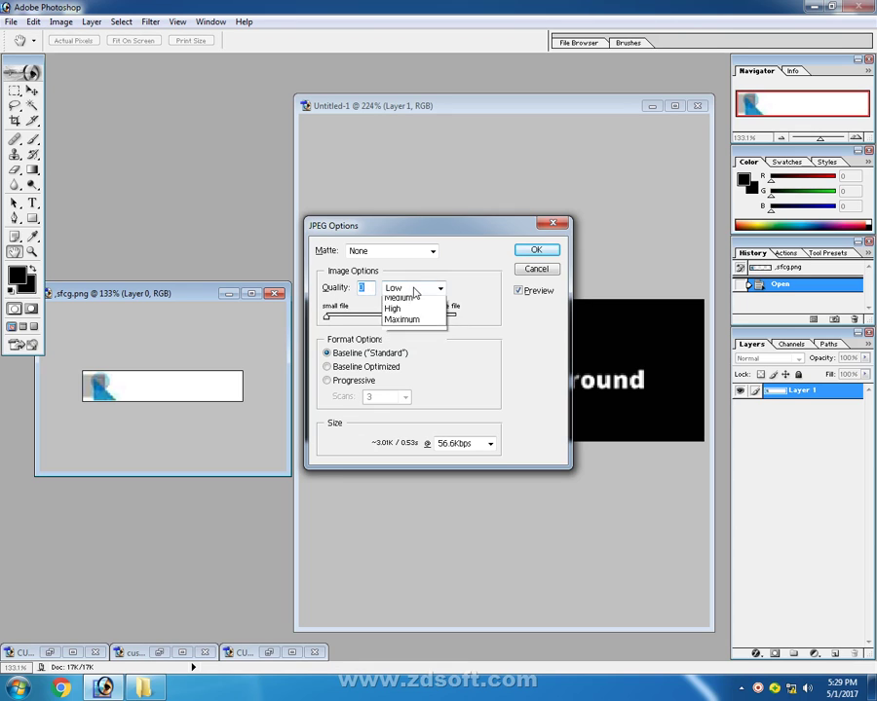
click(404, 336)
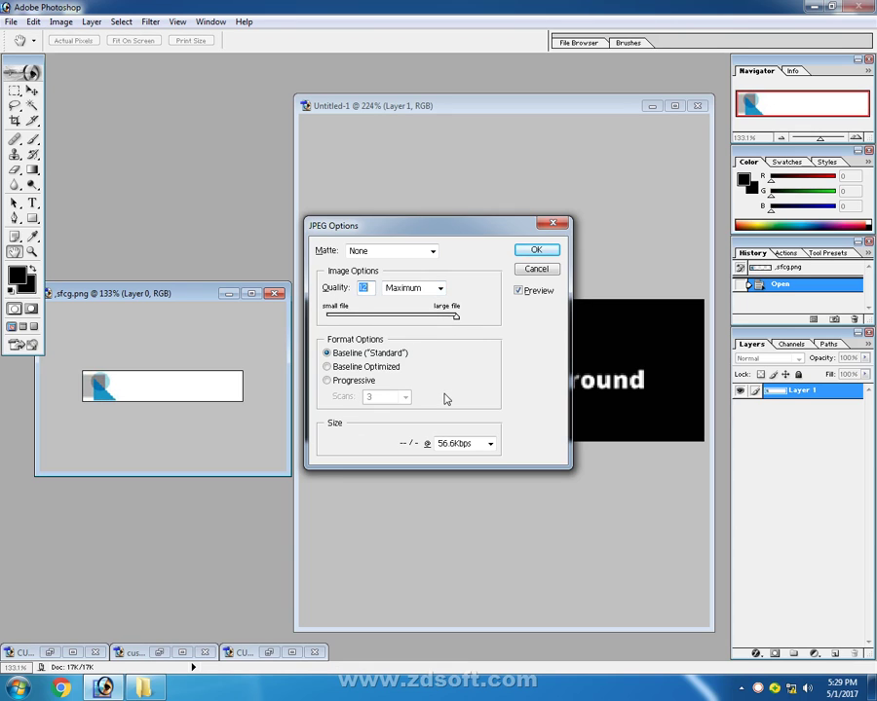
click(536, 249)
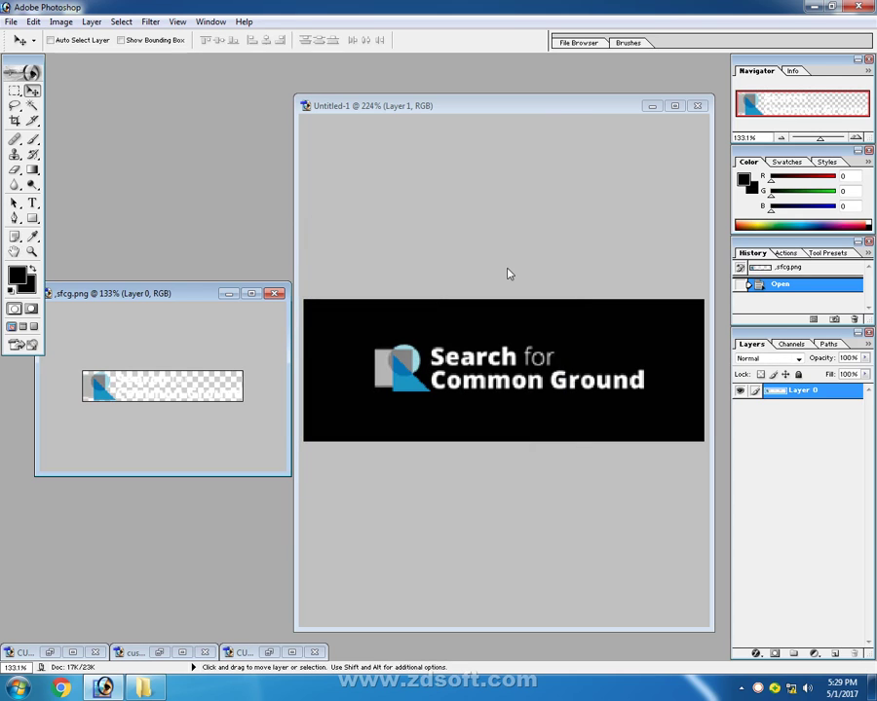
- Save a PNG copy named custom-tools 2, then close Untitled-1 without saving
click(11, 21)
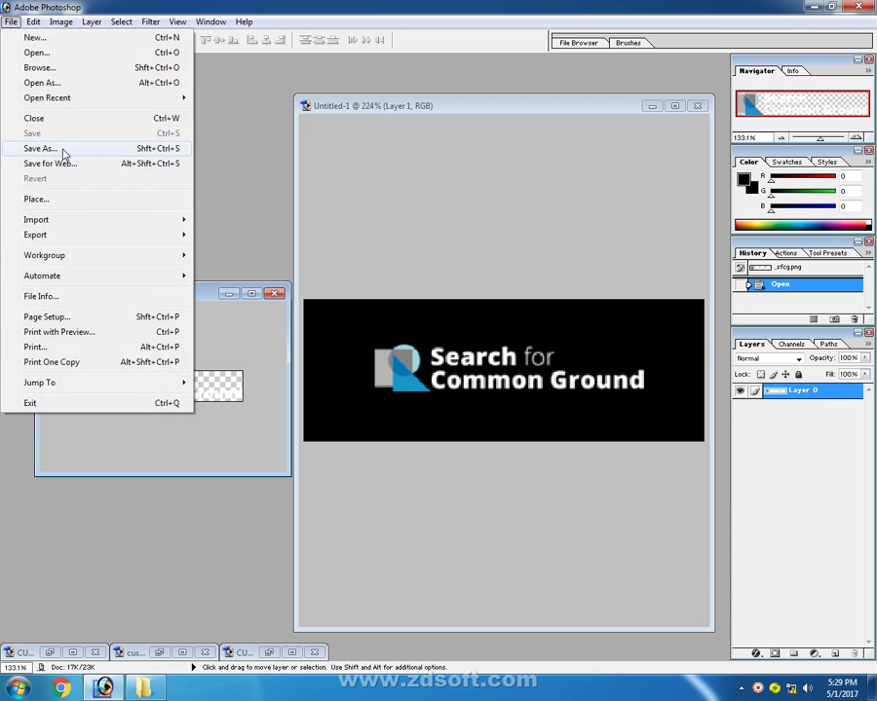
click(60, 148)
click(504, 399)
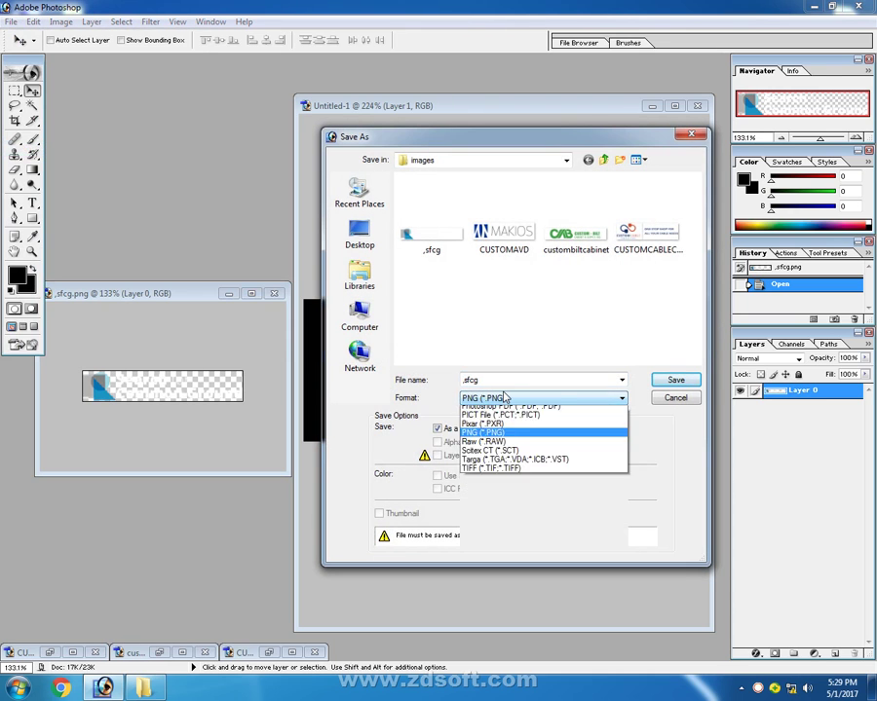
click(501, 381)
double_click(501, 382)
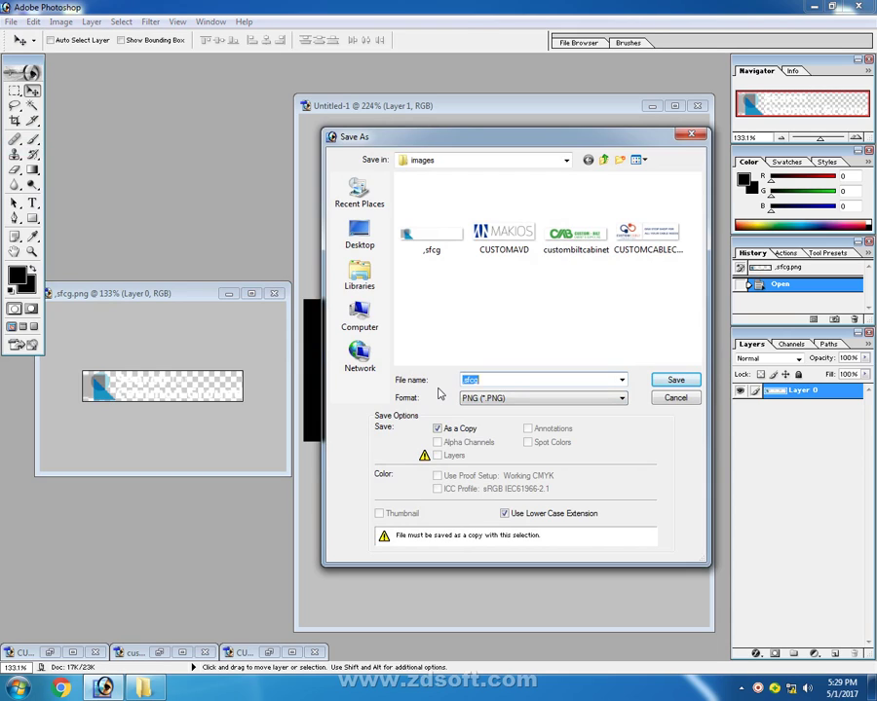
text(custo)
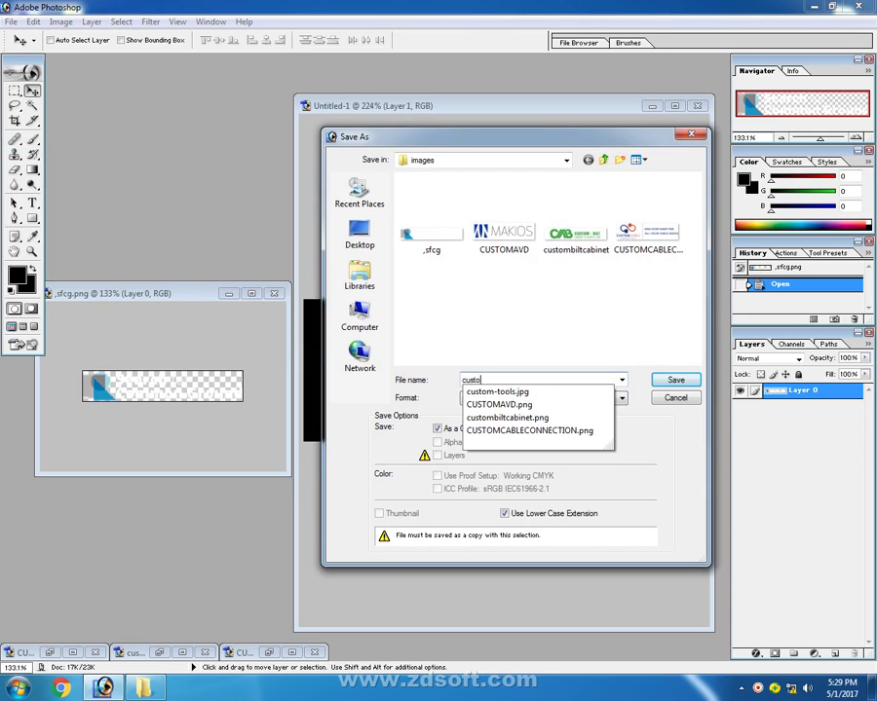
text(m-tools)
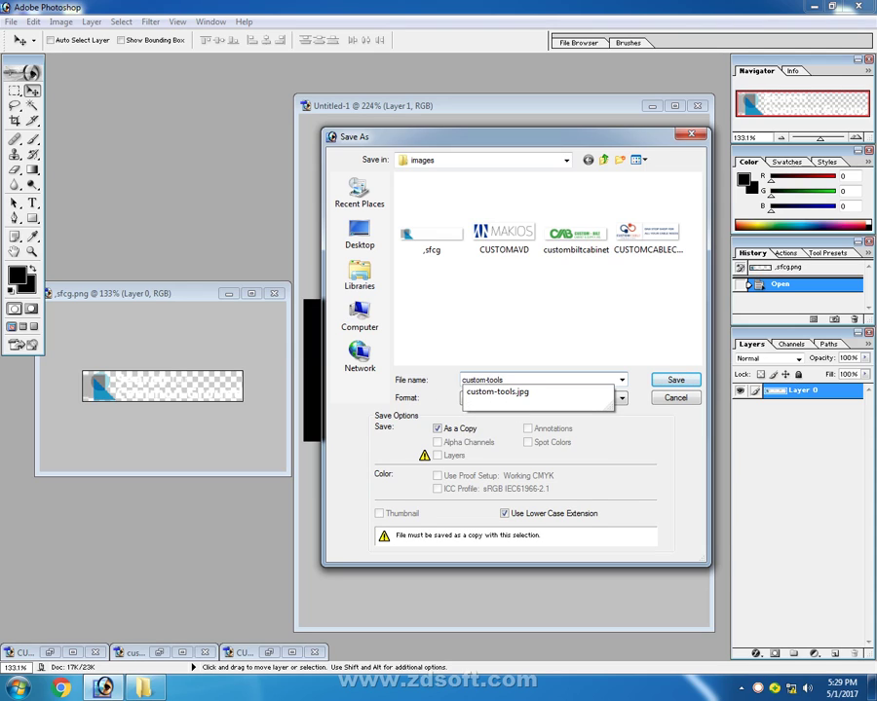
text( 2)
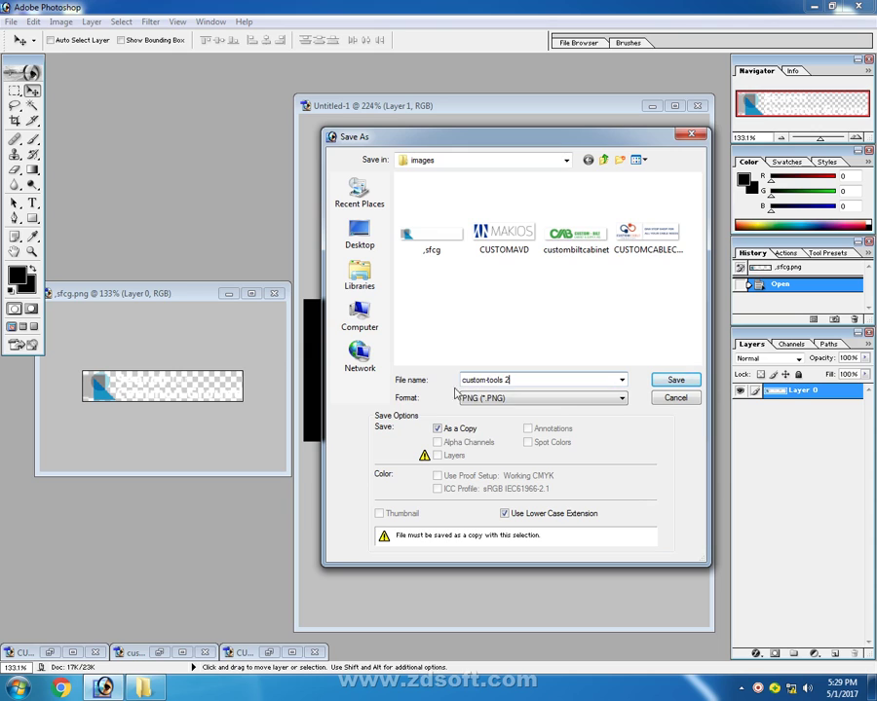
click(674, 379)
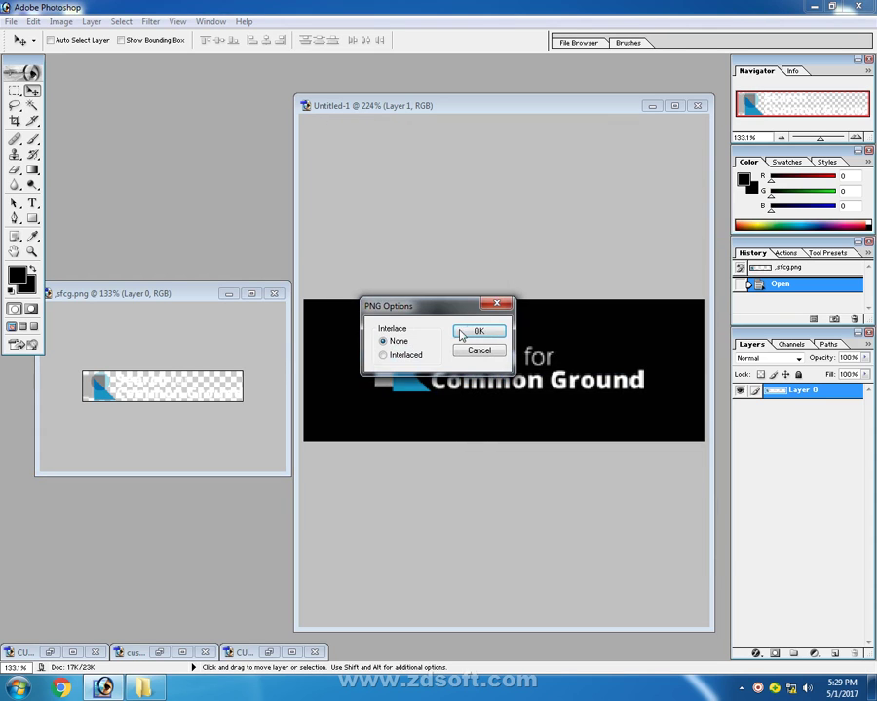
click(476, 331)
click(690, 106)
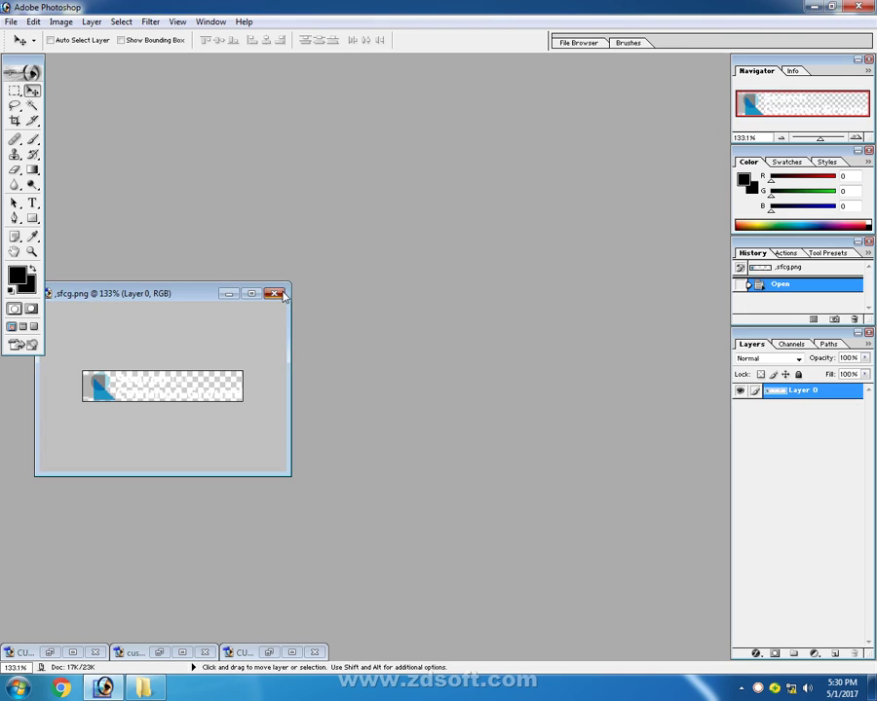
click(276, 293)
- Close sfcg.png, enlarge the CUSTOMCABLE logo window, and create a new 8 x 10 inch document
click(39, 653)
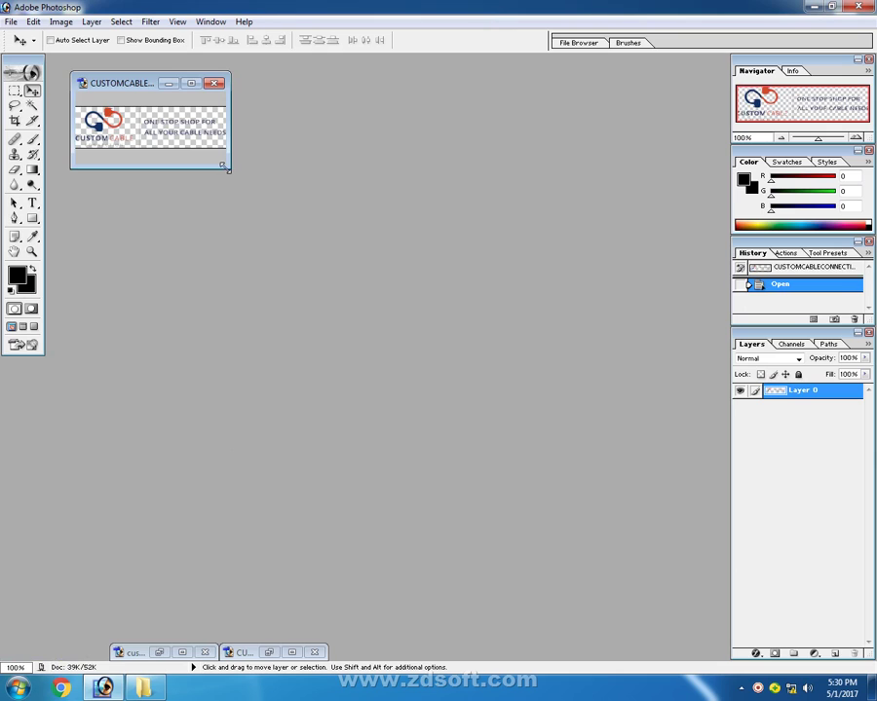
drag(226, 168, 477, 356)
scroll(327, 245, up, 2)
scroll(322, 234, up, 2)
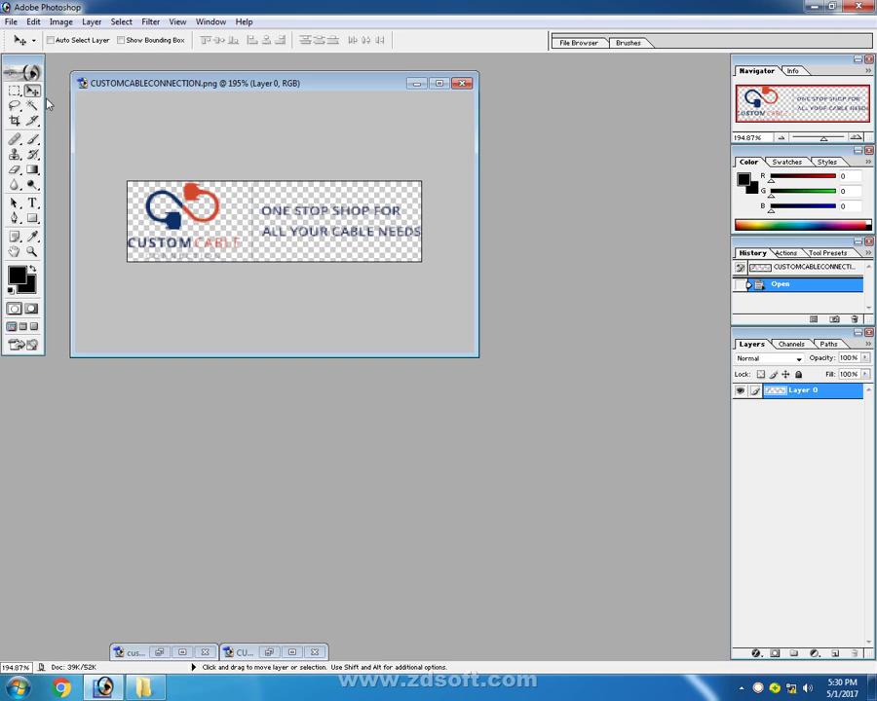
click(10, 22)
click(47, 39)
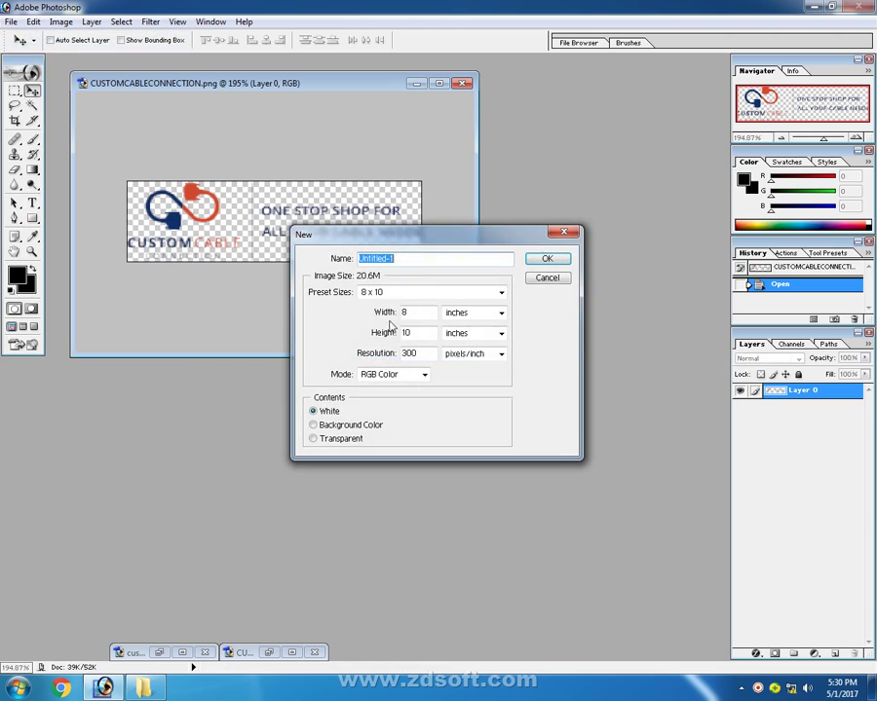
drag(425, 242, 498, 265)
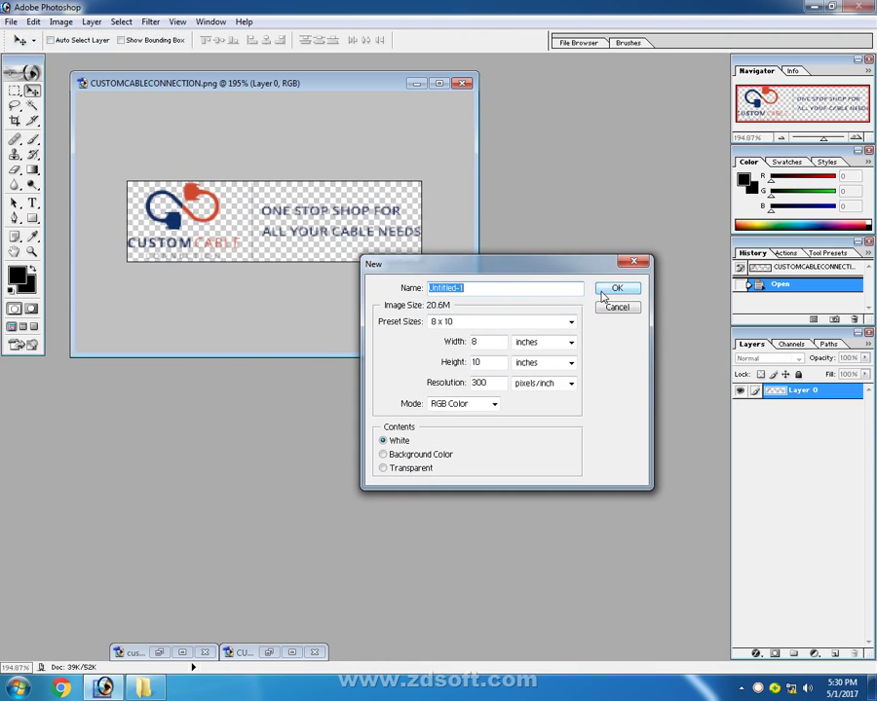
click(608, 290)
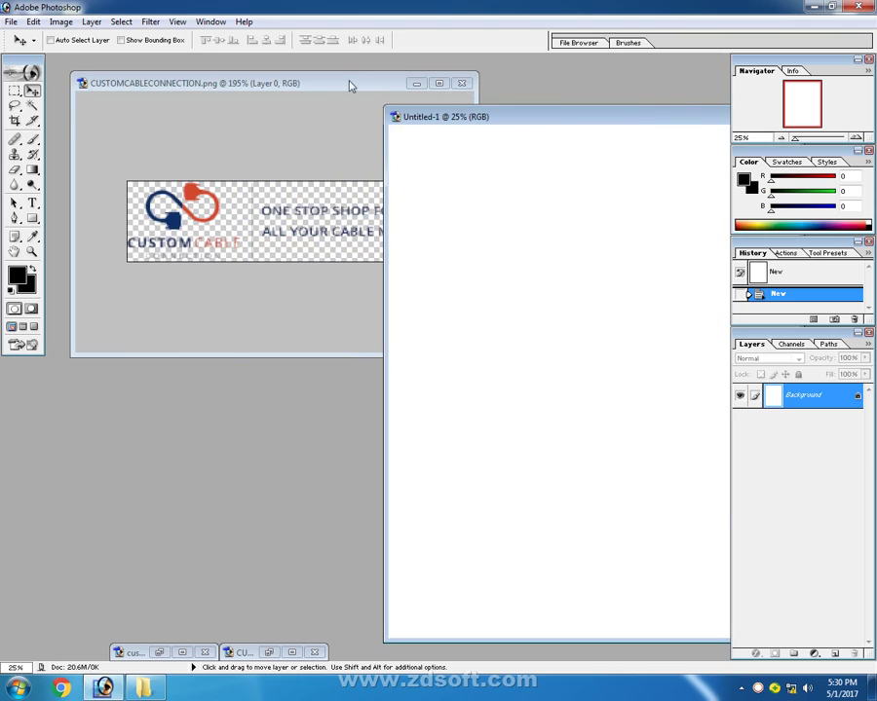
- Choose a gray background colour in the Color Picker
click(343, 80)
drag(331, 81, 314, 86)
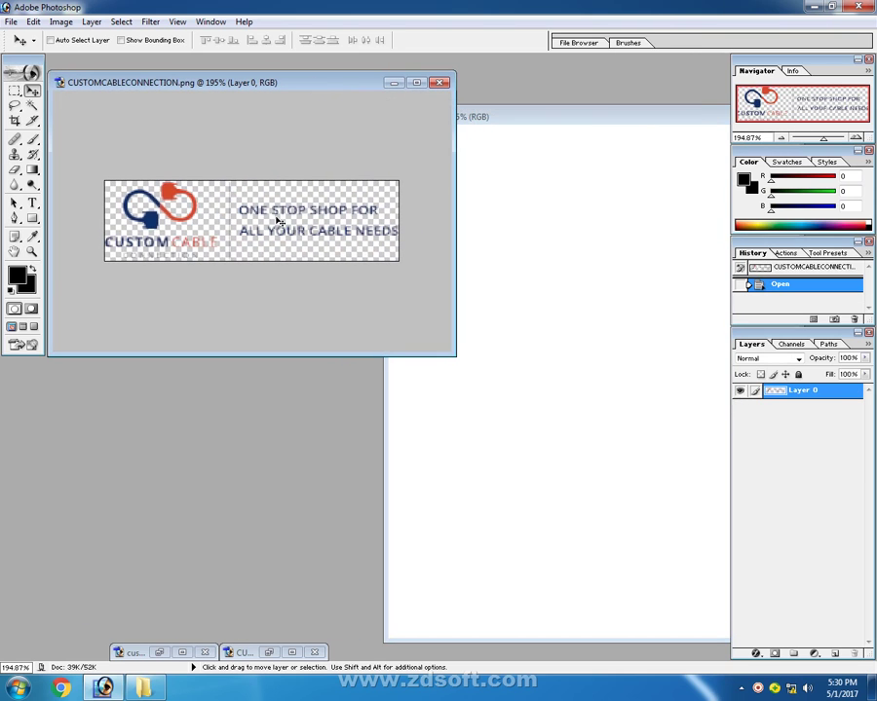
click(29, 285)
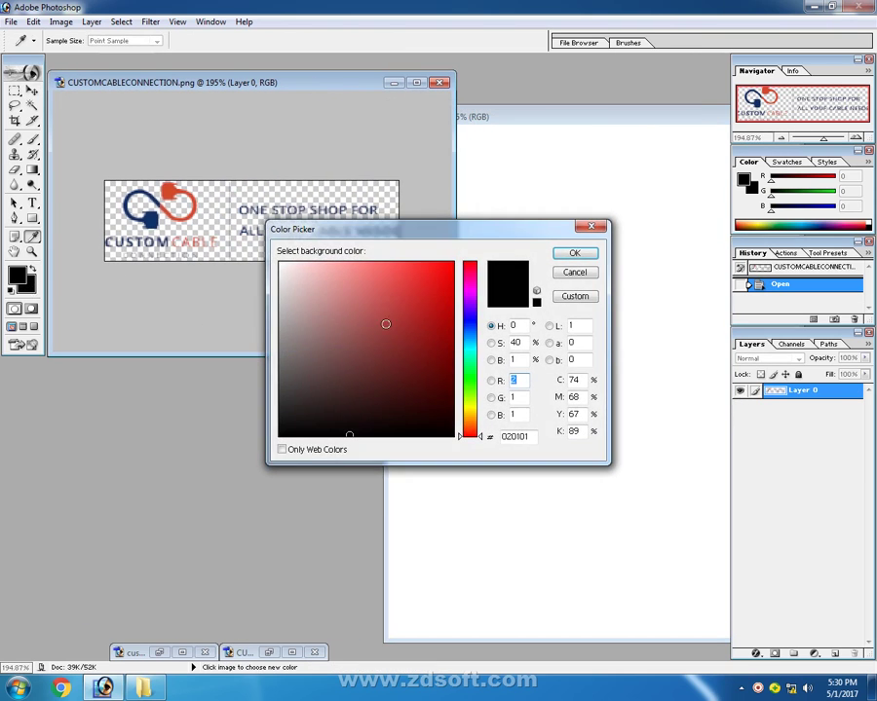
mouse_move(290, 395)
mouse_down()
mouse_move(284, 344)
mouse_move(291, 356)
mouse_up()
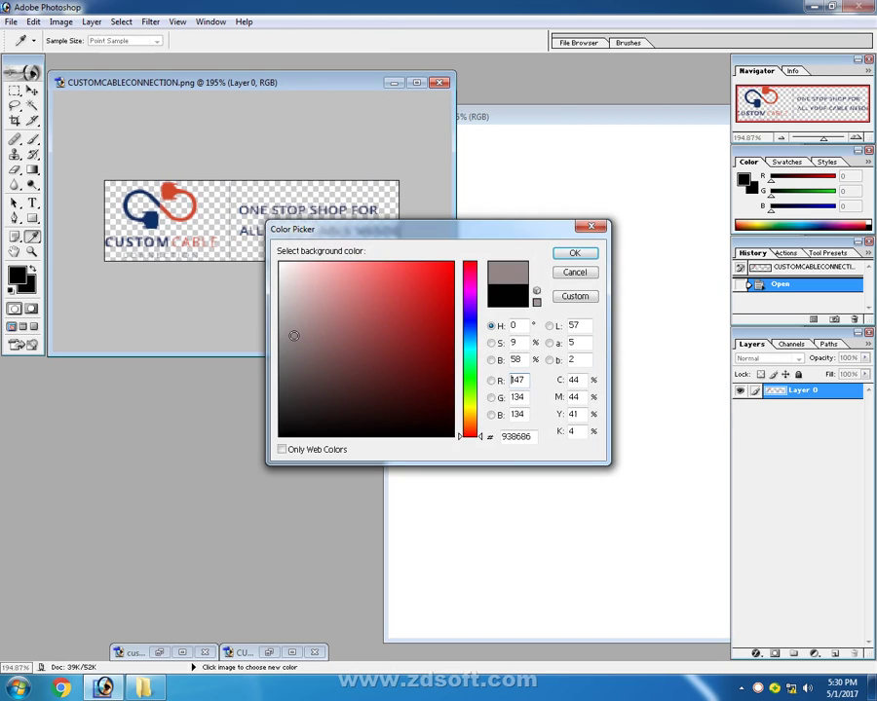
click(575, 252)
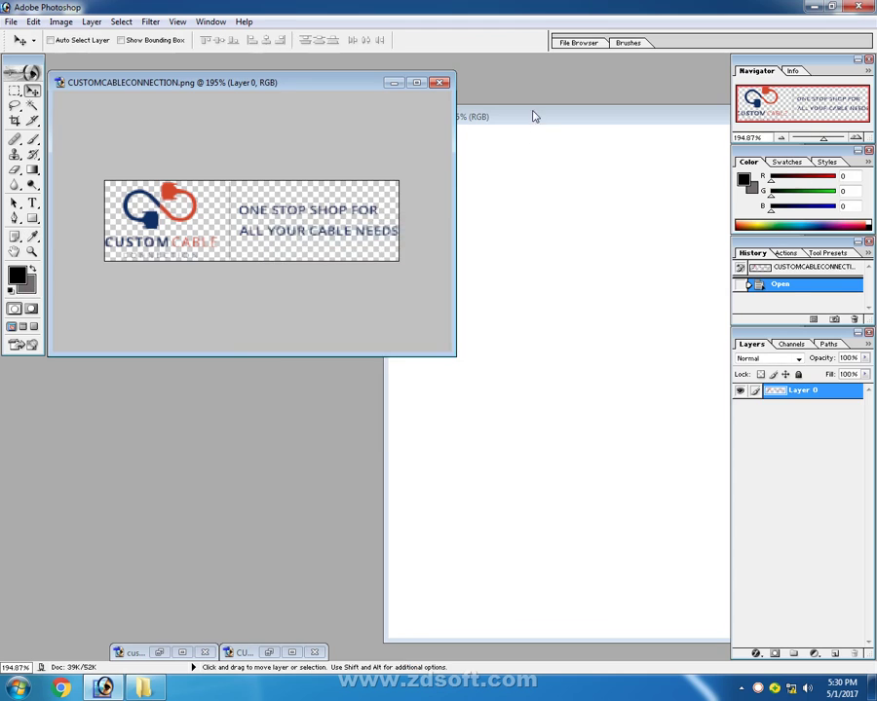
key(ctrl+n)
key(Return)
- Magic Wand the blank canvas and fill it with the gray background colour
click(32, 106)
click(437, 319)
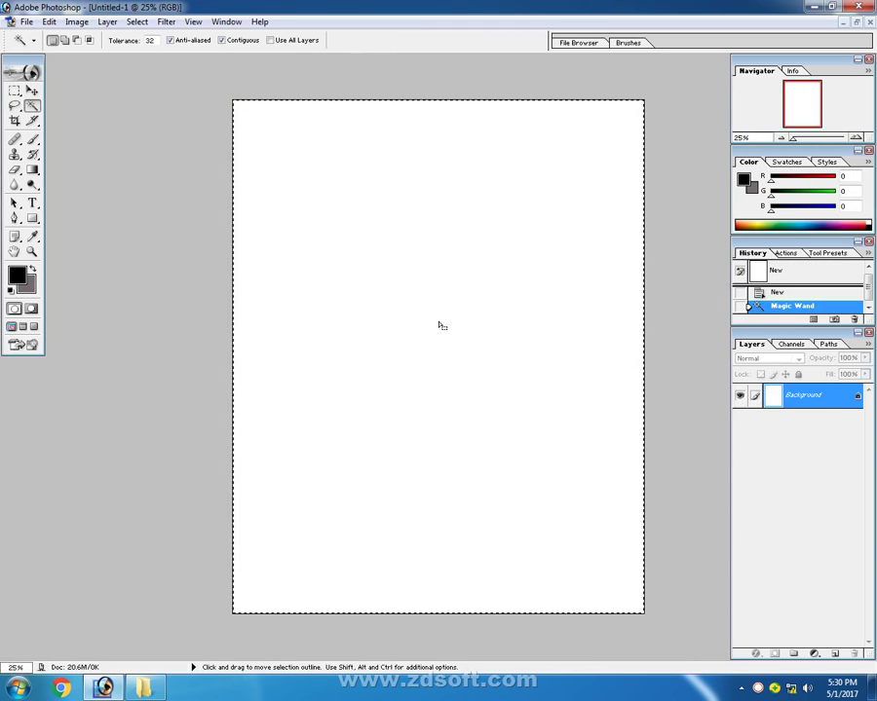
key(Delete)
key(ctrl+d)
click(855, 21)
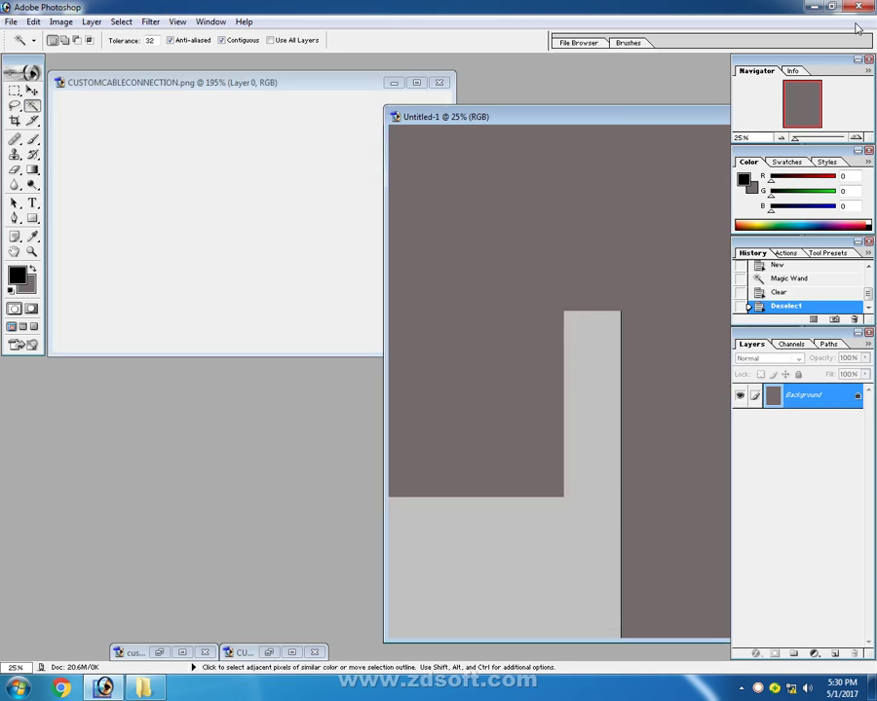
- Drag the CUSTOMCABLECONNECTION logo onto the gray canvas as Layer 1 and crop tightly around it
key(v)
click(218, 226)
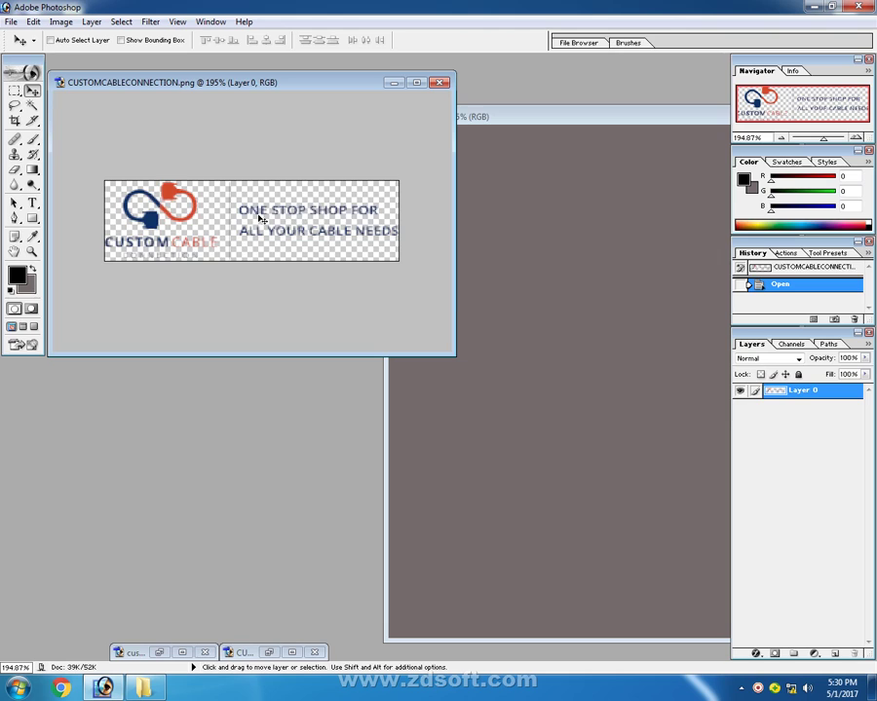
drag(259, 232, 556, 268)
drag(521, 123, 387, 129)
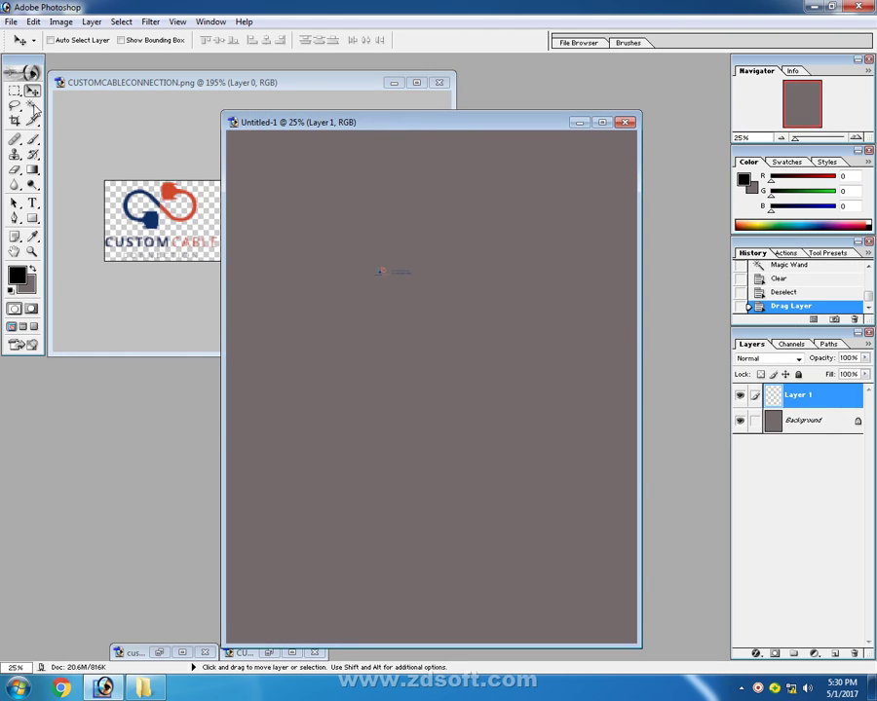
key(c)
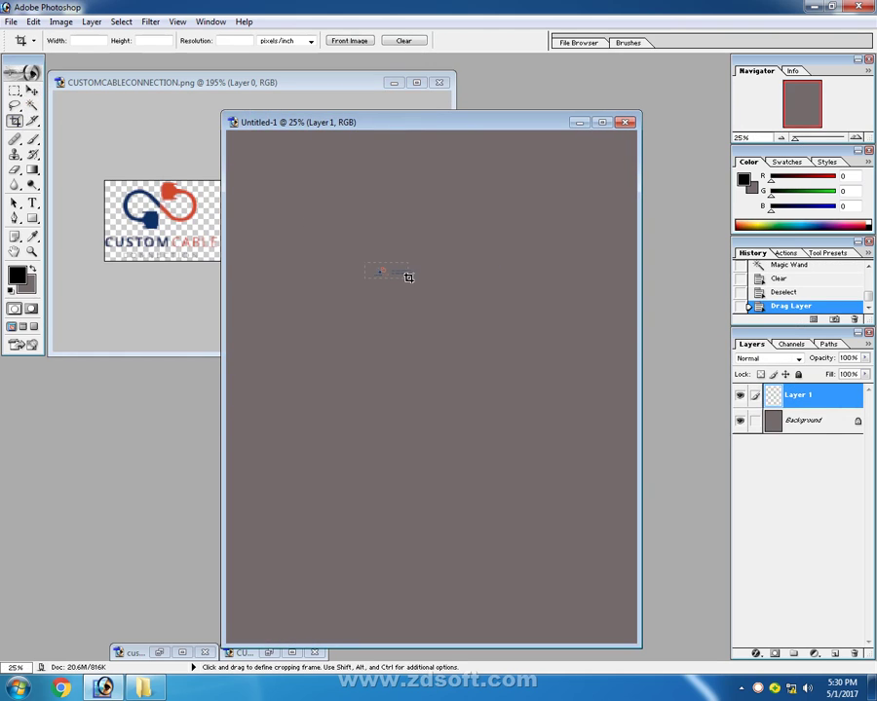
key(Return)
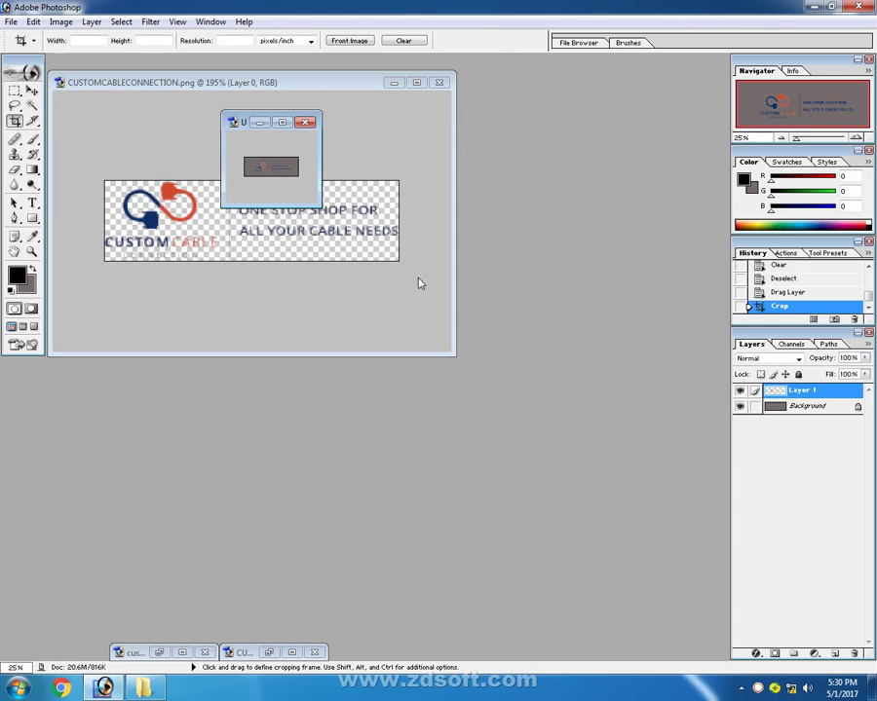
click(296, 119)
key(ctrl+0)
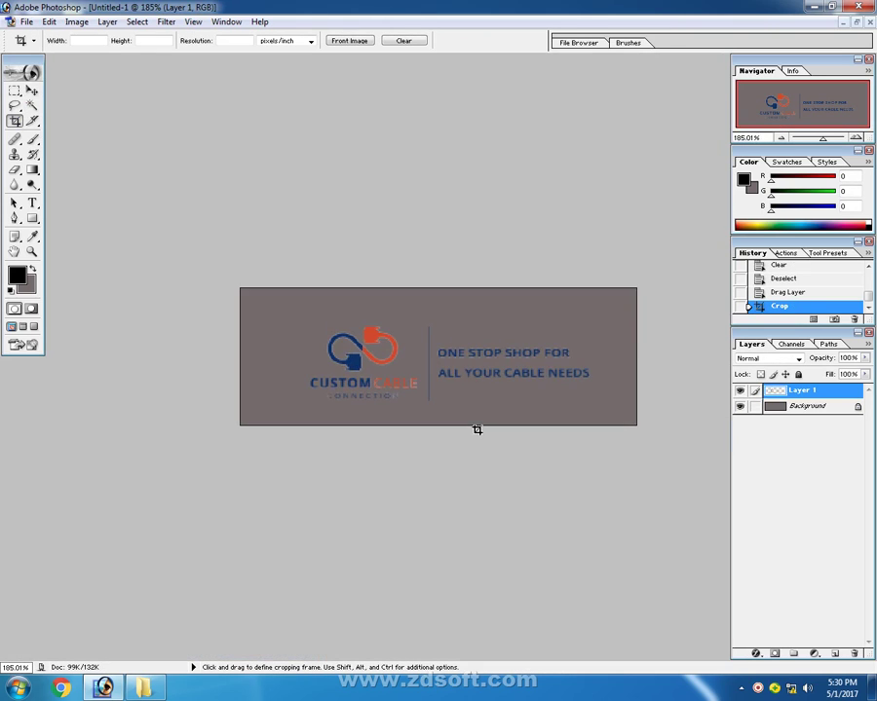
scroll(494, 442, down, 1)
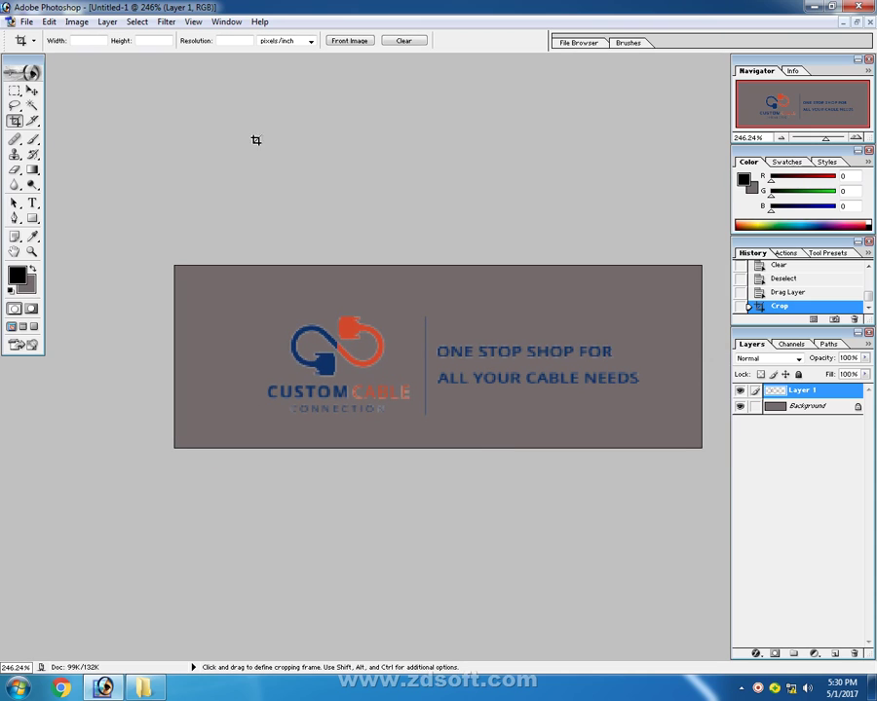
click(26, 22)
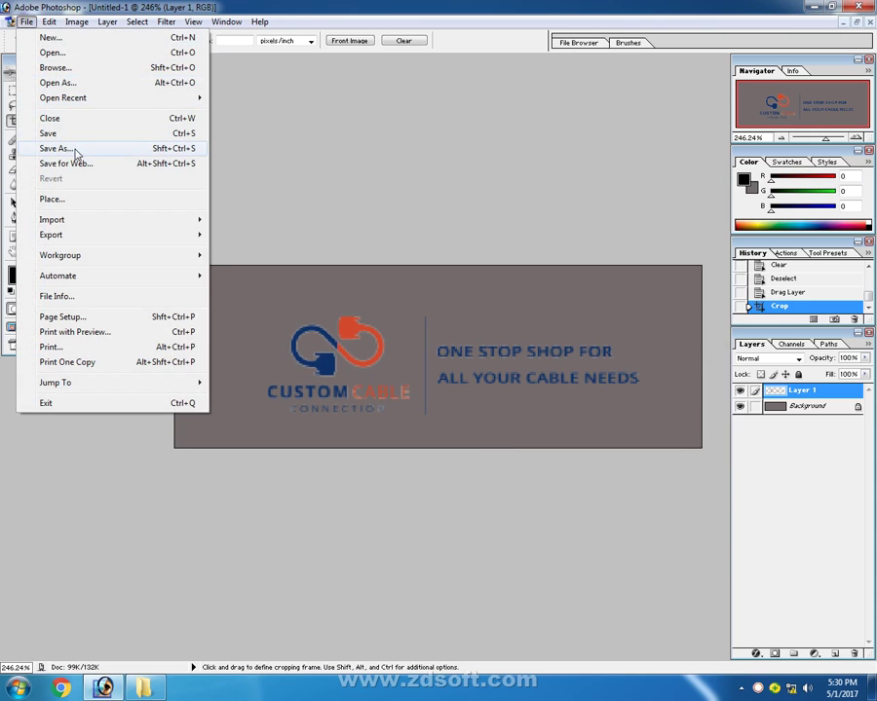
- Save the gray banner as thugtools.png, then close Untitled-1 unsaved and the cable logo
click(76, 153)
text(thugtools)
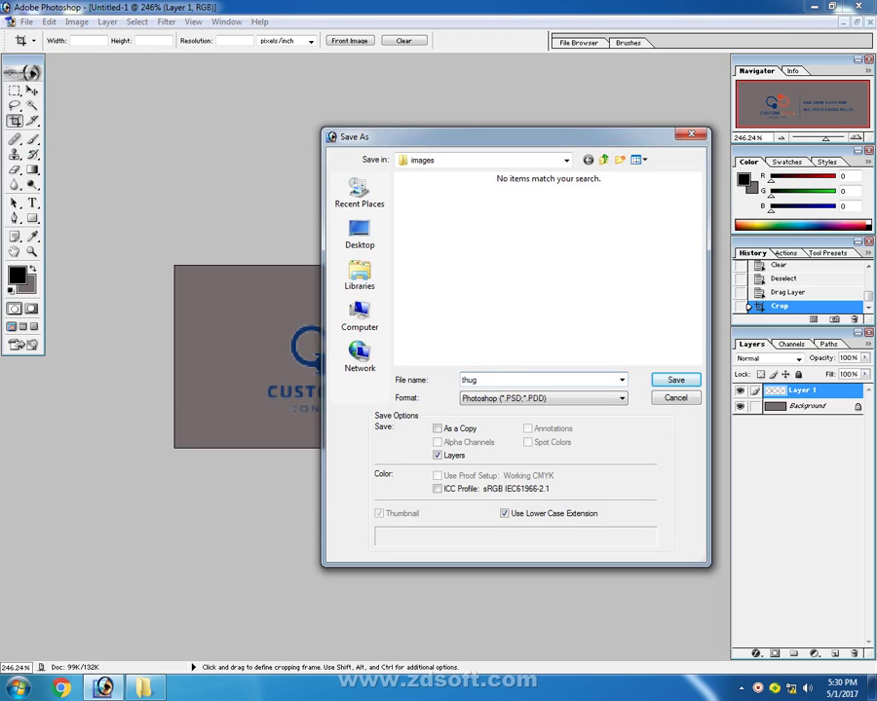
click(540, 400)
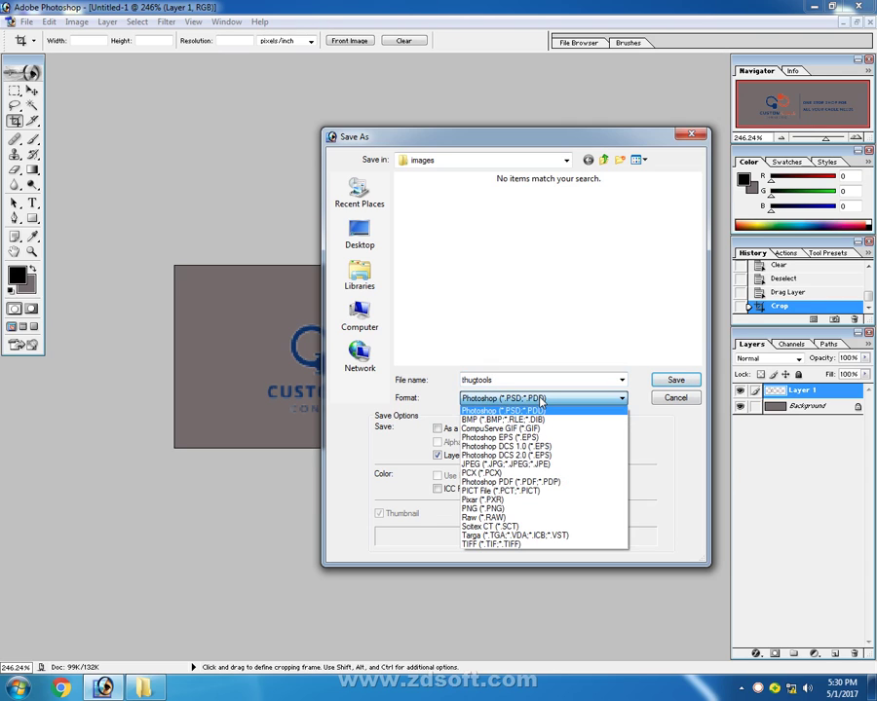
click(506, 509)
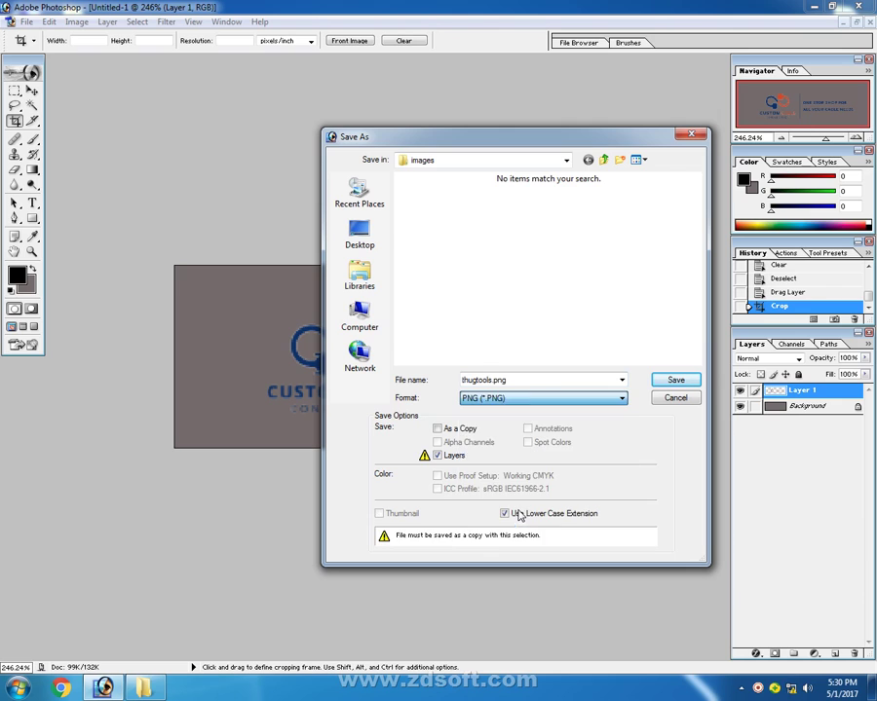
click(662, 380)
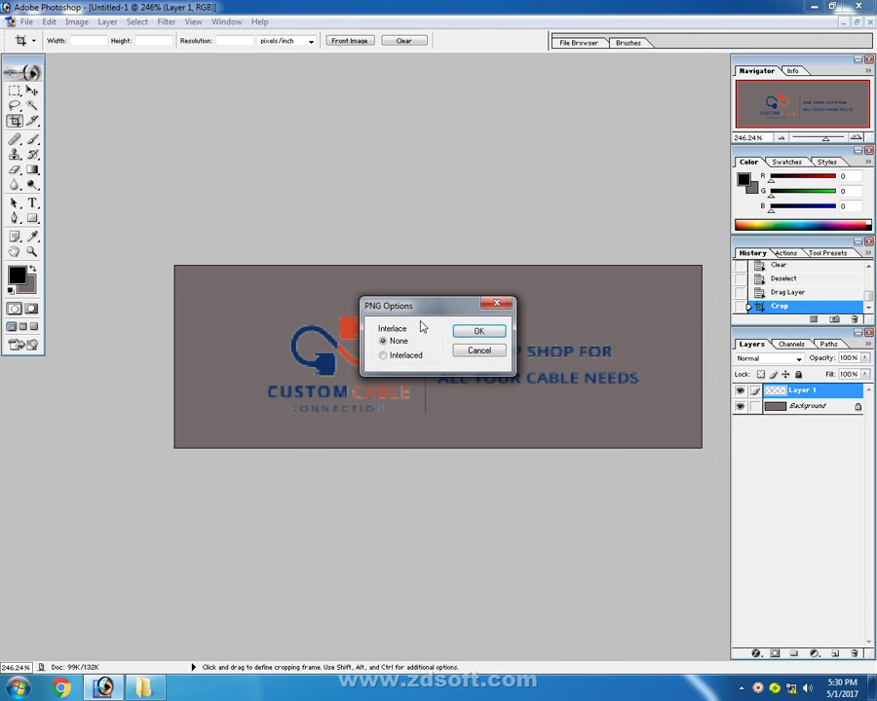
click(476, 330)
click(857, 22)
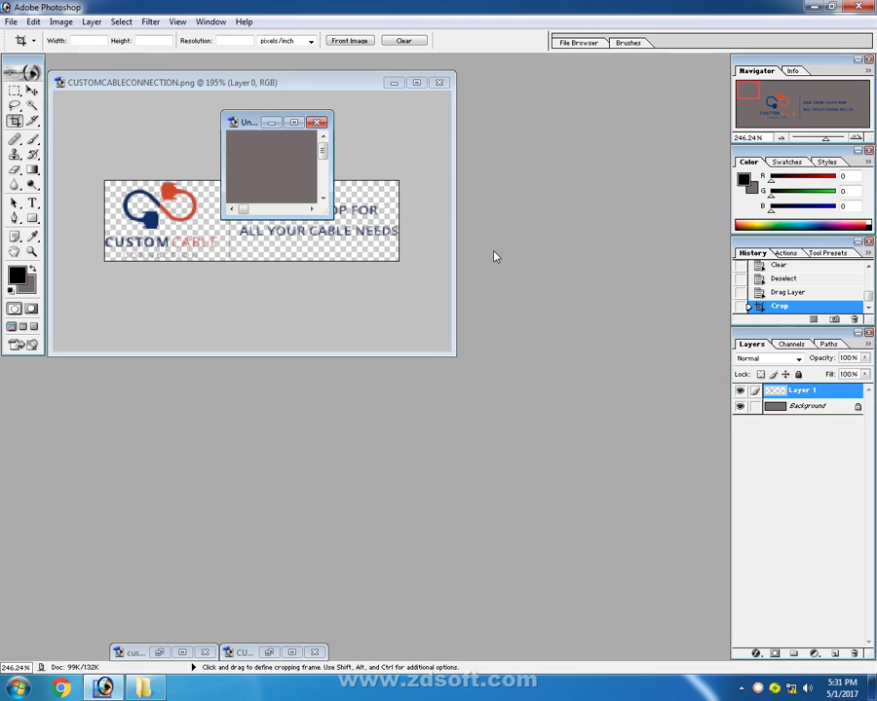
click(325, 123)
click(407, 251)
click(438, 82)
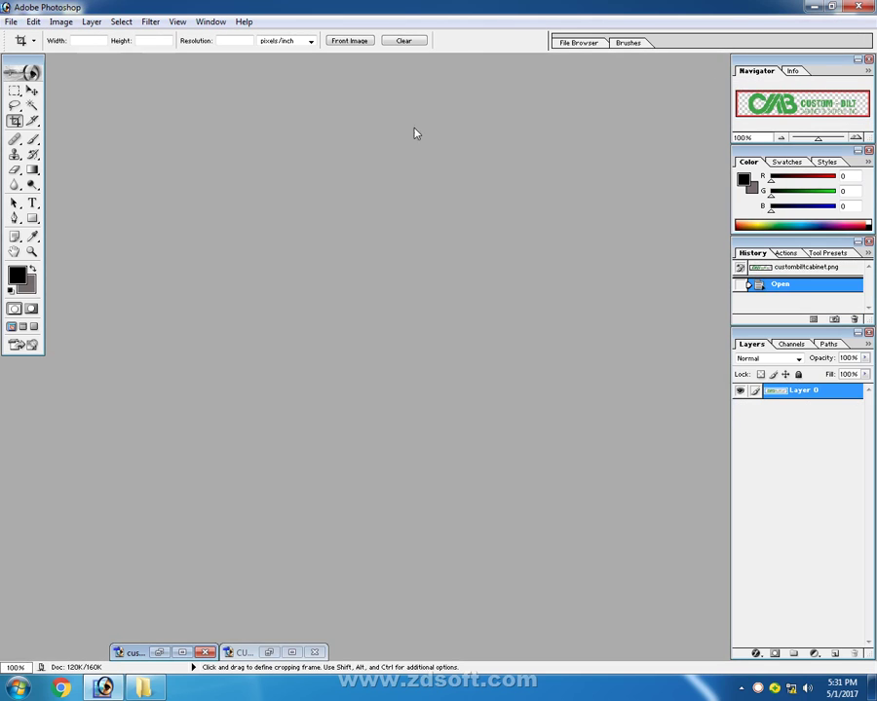
- Restore the minimized Custom-Bilt and MAKIOS images and arrange their windows
click(158, 651)
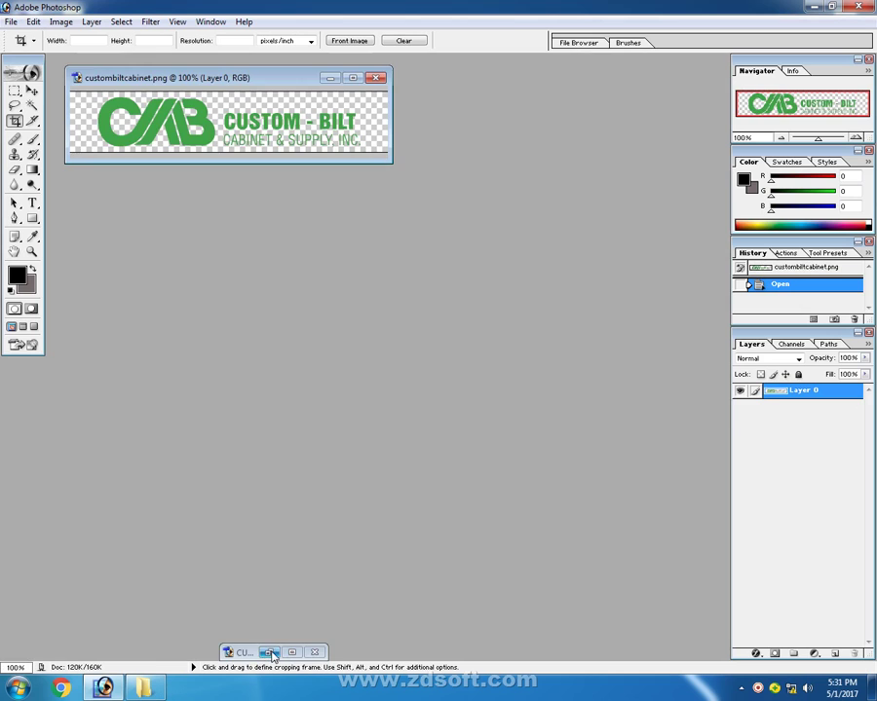
click(270, 652)
drag(343, 83, 413, 275)
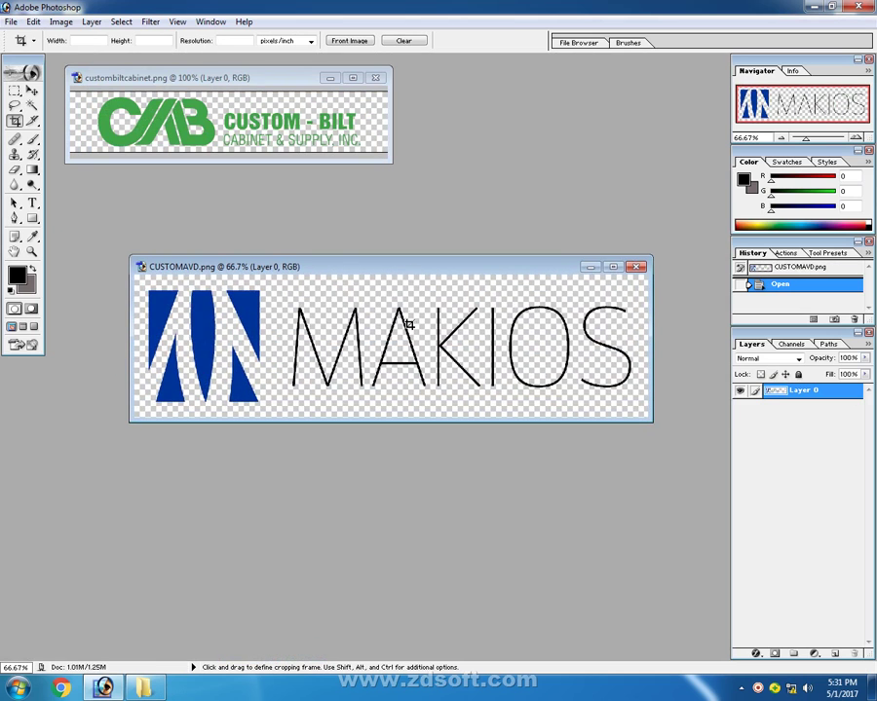
click(32, 91)
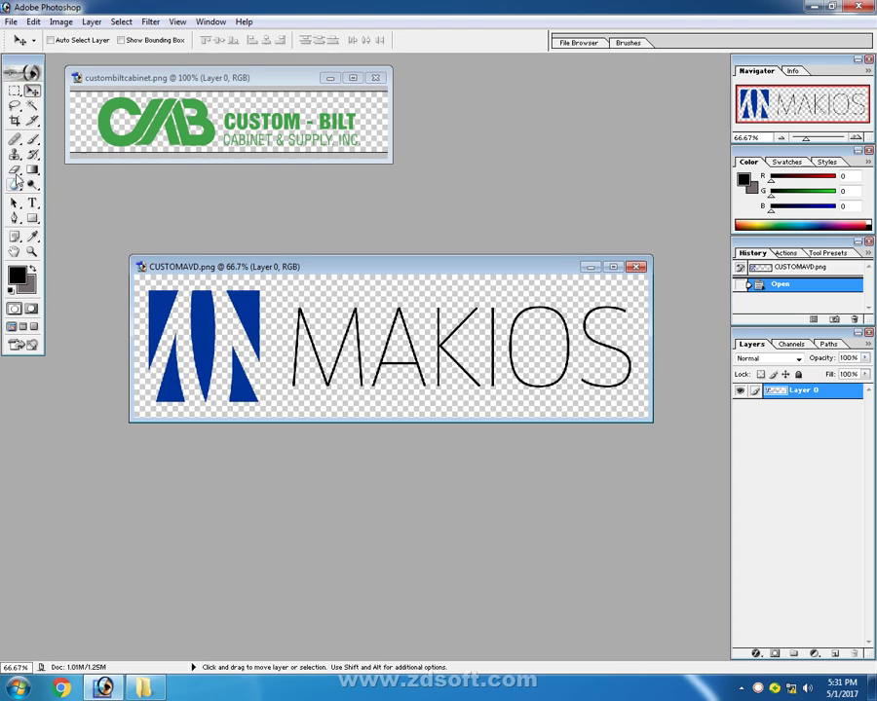
- Create a new document, clear its canvas to gray, and drag the MAKIOS logo into it
click(10, 21)
click(45, 39)
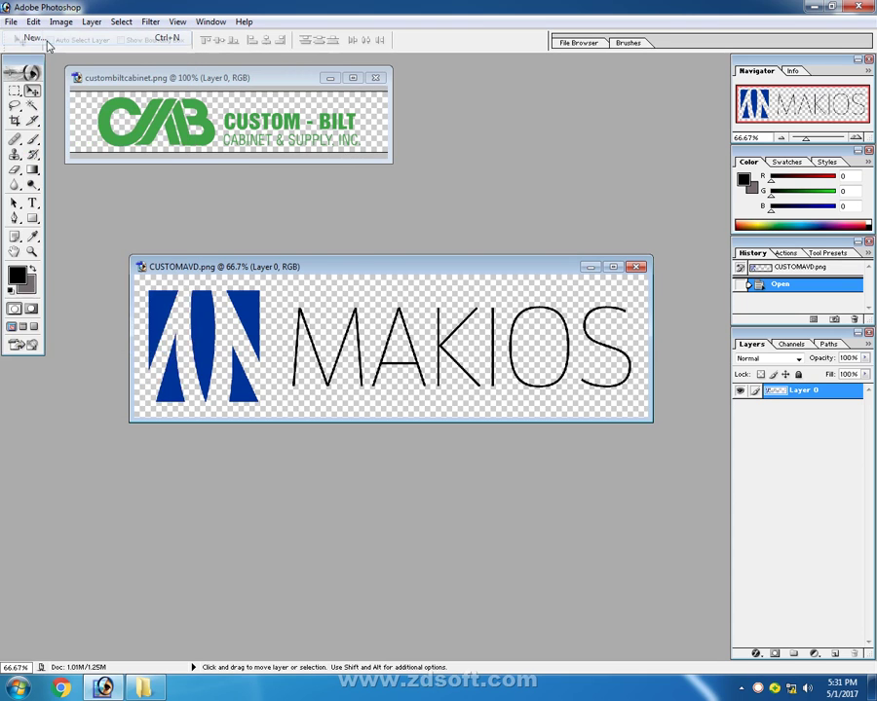
key(Return)
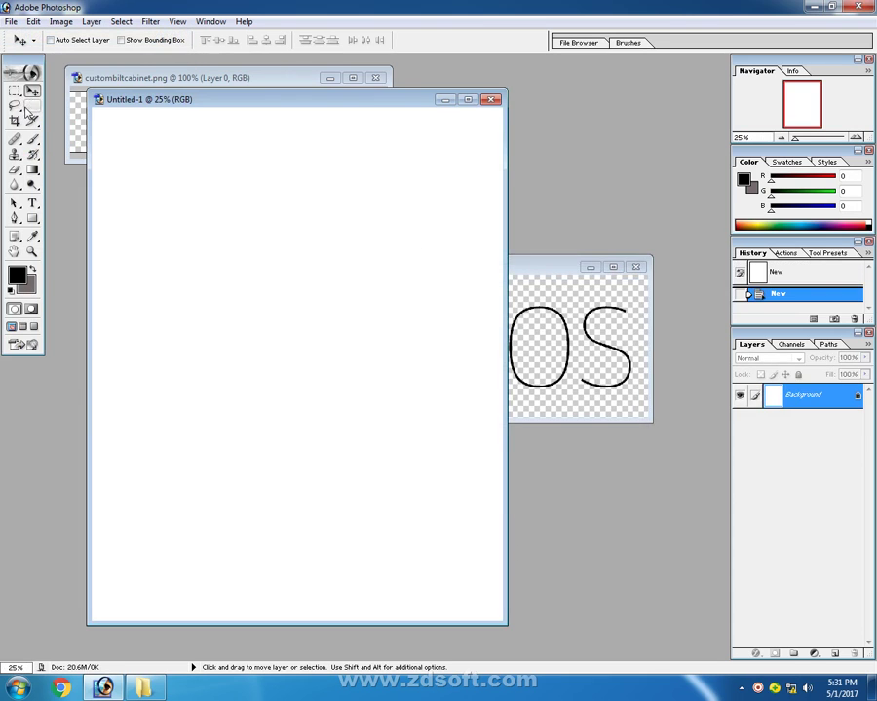
key(w)
click(212, 247)
key(Delete)
key(ctrl+d)
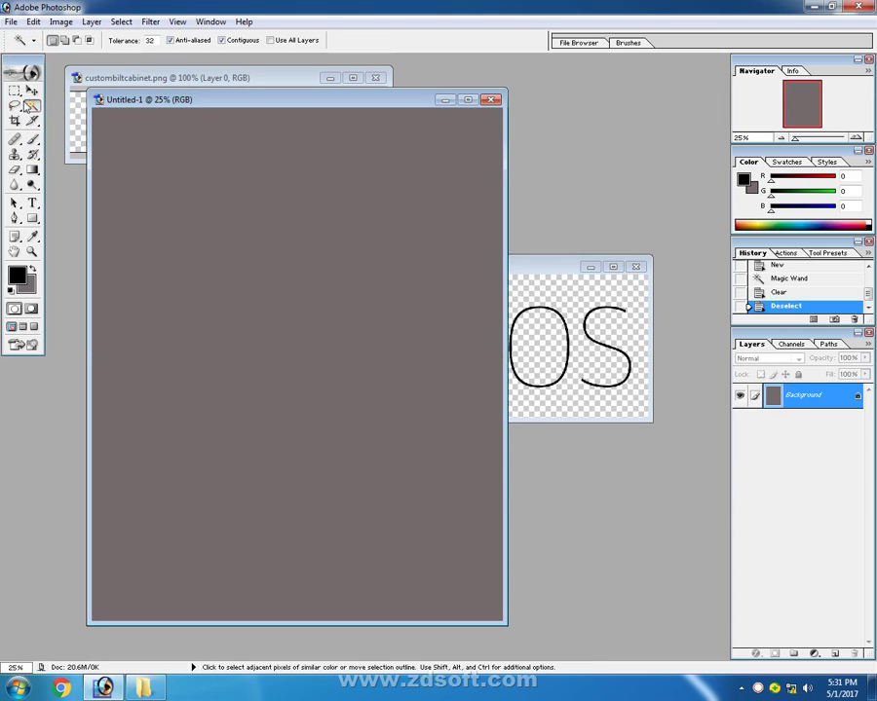
key(v)
drag(556, 351, 352, 508)
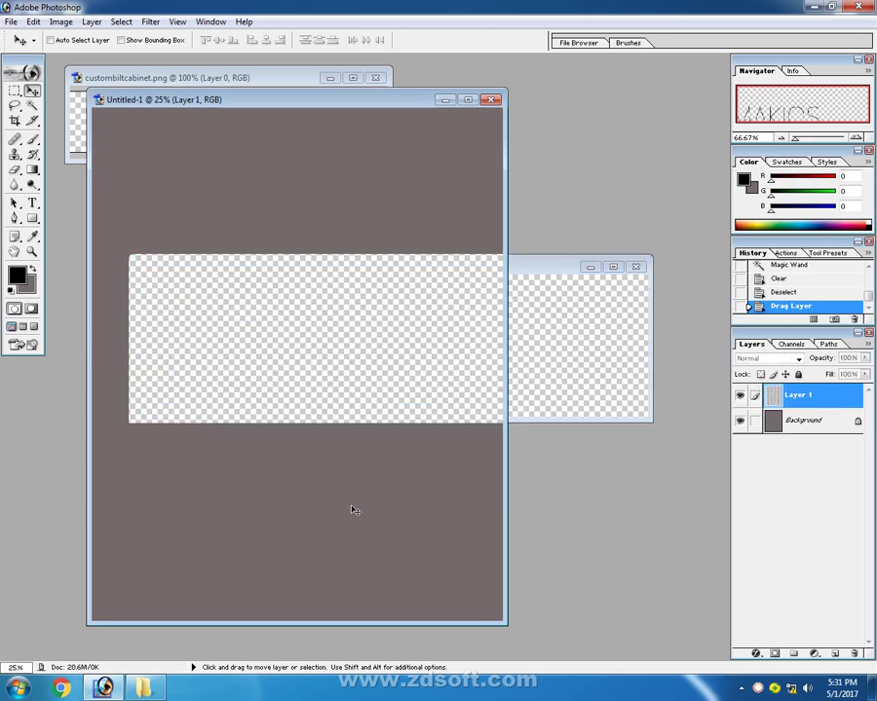
drag(393, 107, 596, 105)
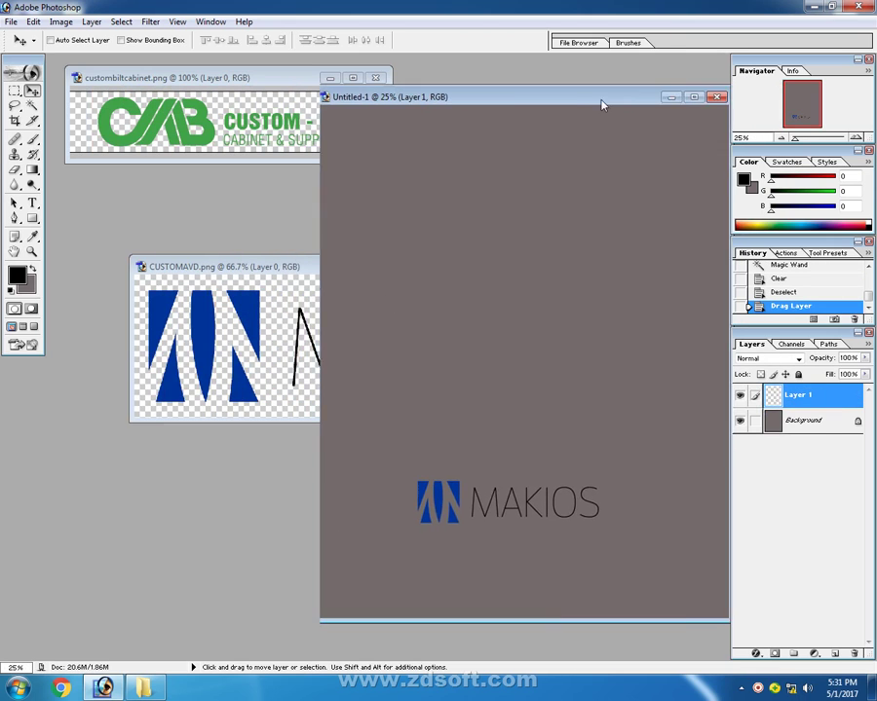
- Create a second new document with its canvas cleared to gray
click(11, 21)
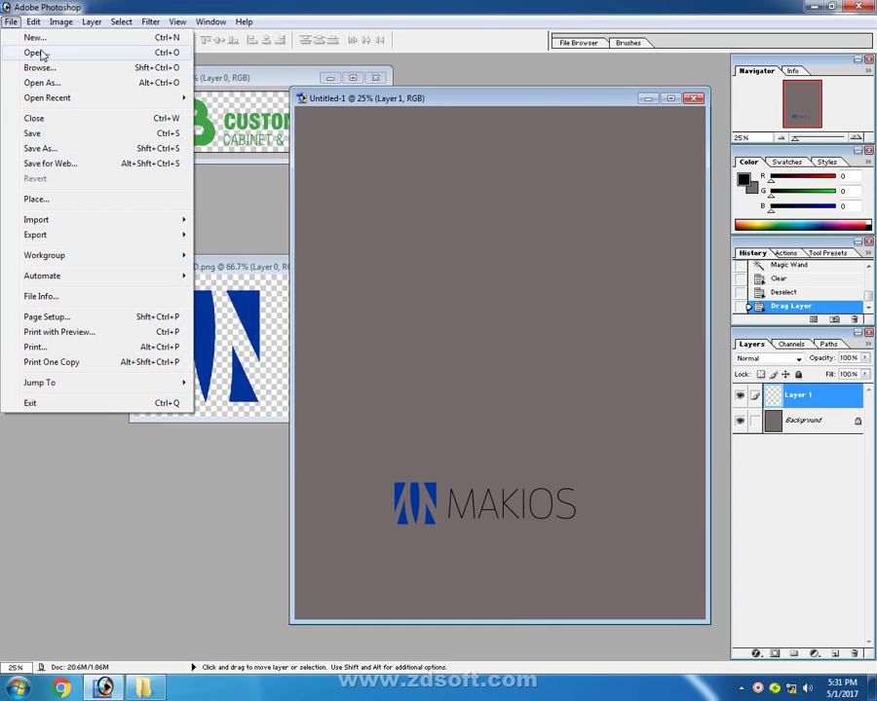
click(33, 35)
key(Return)
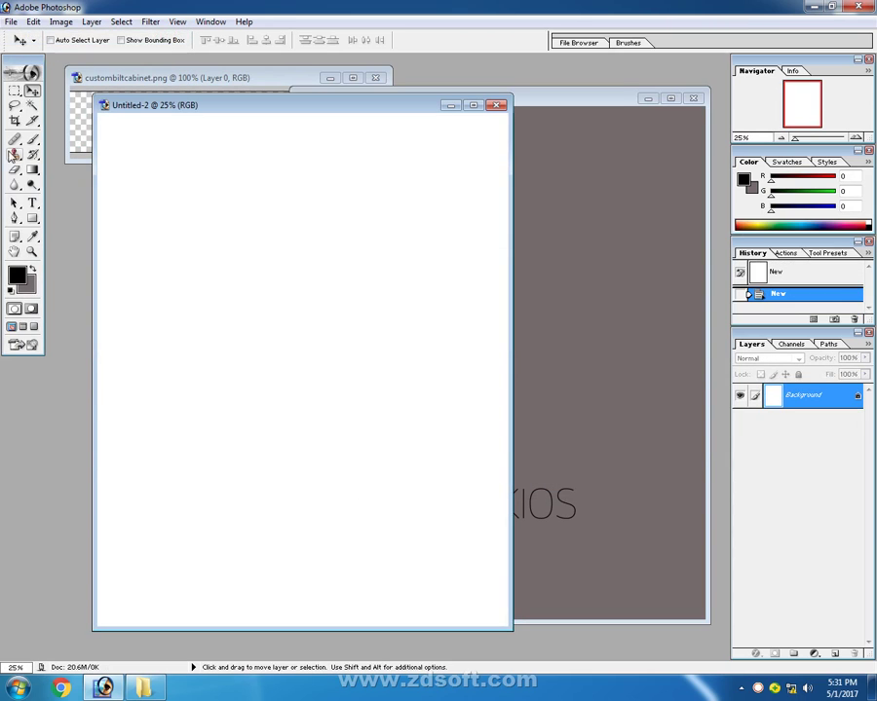
click(32, 105)
click(279, 275)
key(Delete)
key(Delete)
key(ctrl+d)
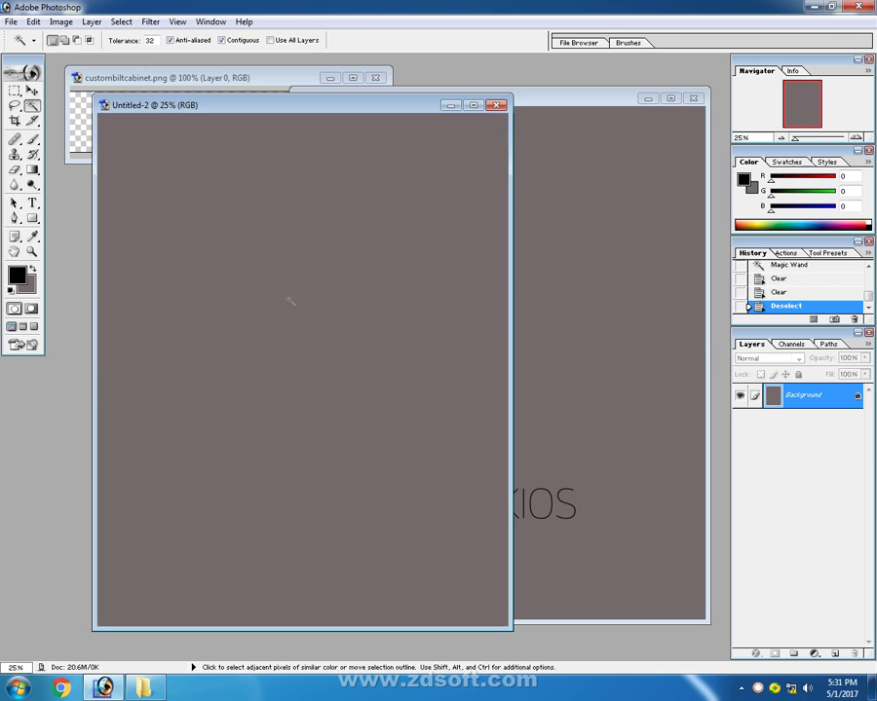
click(32, 90)
mouse_move(190, 104)
mouse_down()
mouse_move(550, 76)
mouse_move(460, 58)
mouse_up()
- Refill the second document's canvas black and drag the MAKIOS logo into it
click(251, 270)
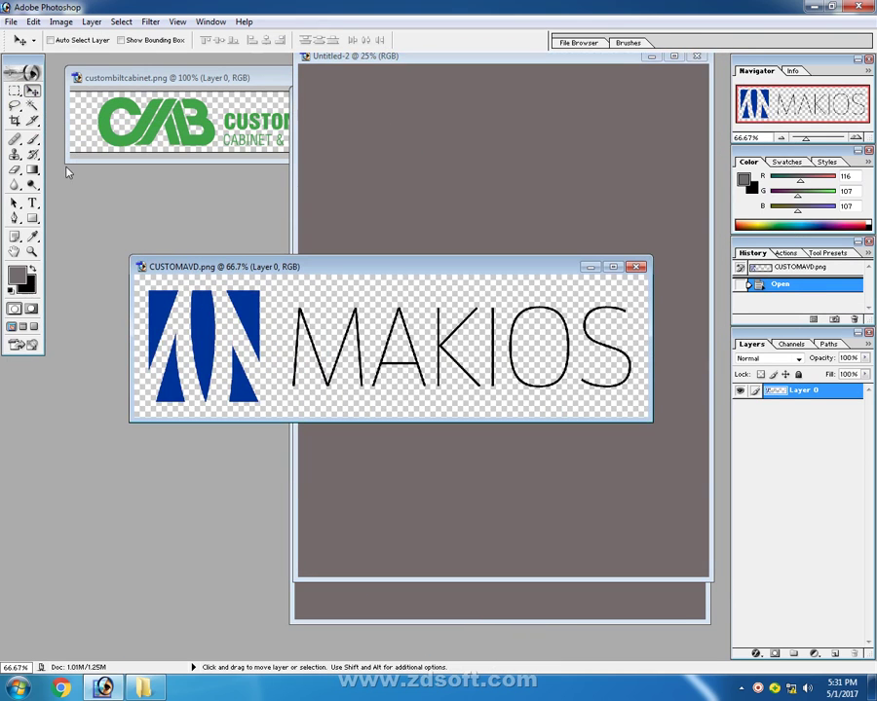
click(32, 106)
click(531, 195)
key(Delete)
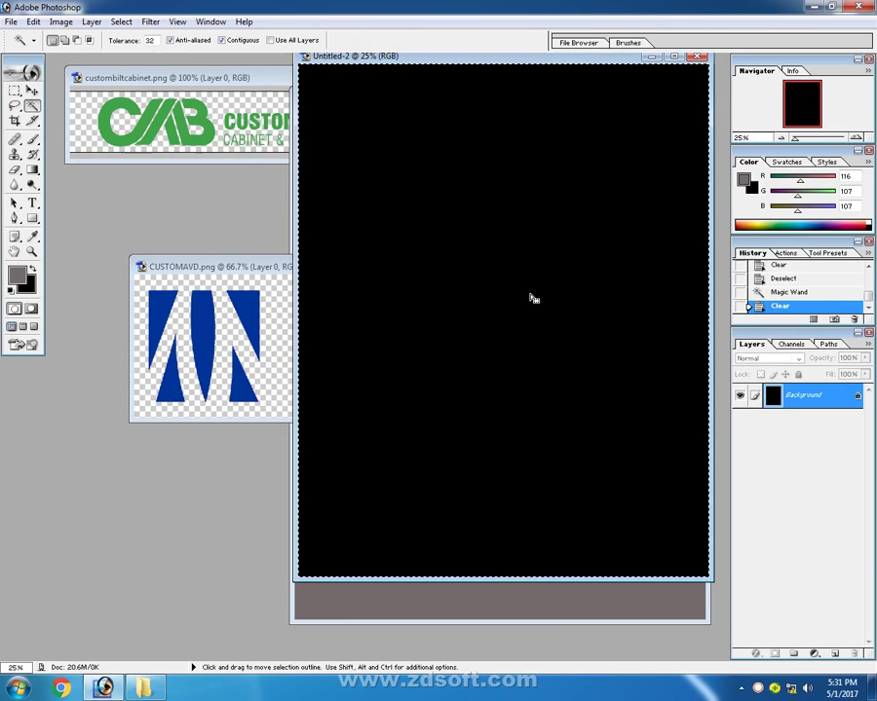
key(ctrl+d)
click(32, 90)
click(211, 269)
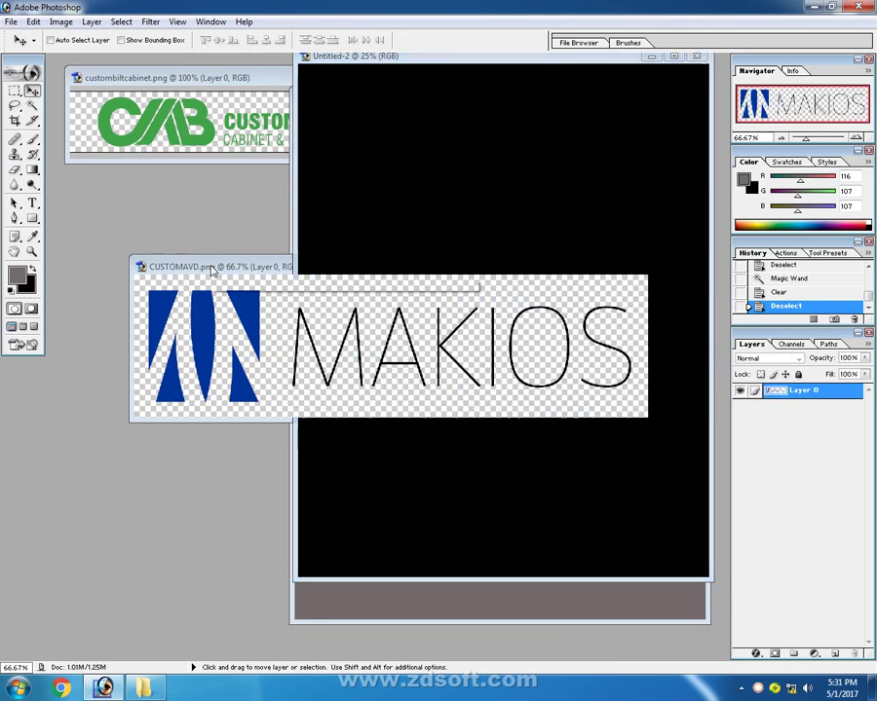
drag(211, 270, 82, 359)
drag(117, 399, 503, 254)
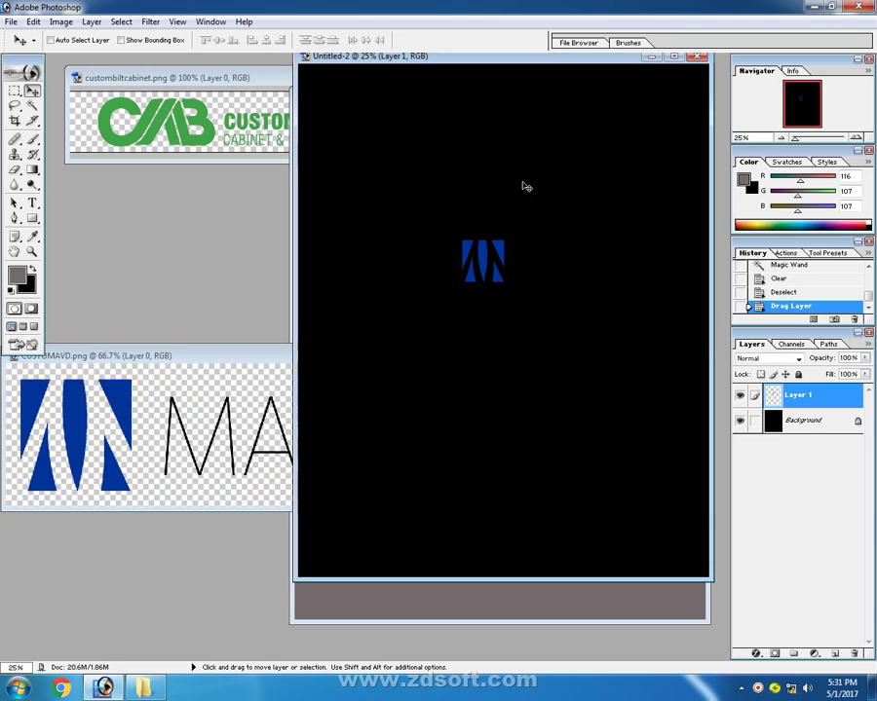
drag(480, 58, 197, 133)
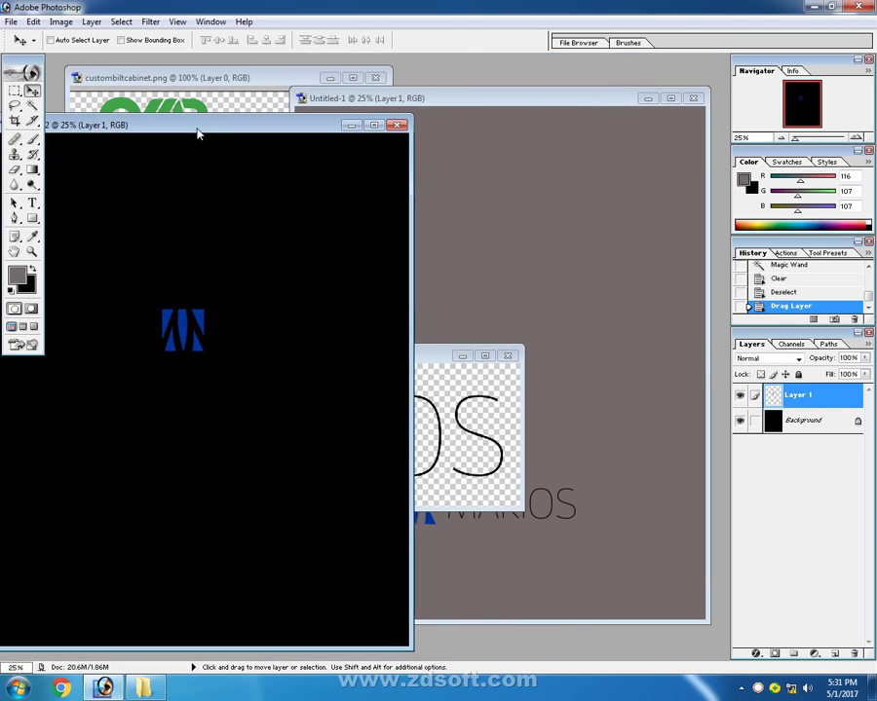
- Close the black-background copy without saving and maximize the gray document
drag(529, 106, 630, 121)
click(249, 127)
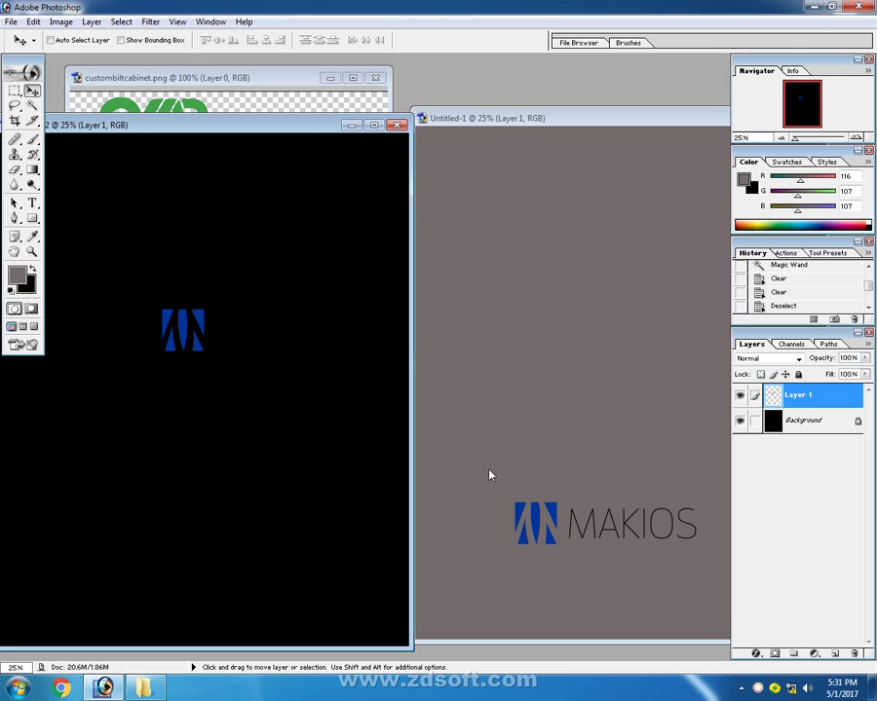
click(502, 129)
click(251, 123)
click(398, 125)
click(405, 251)
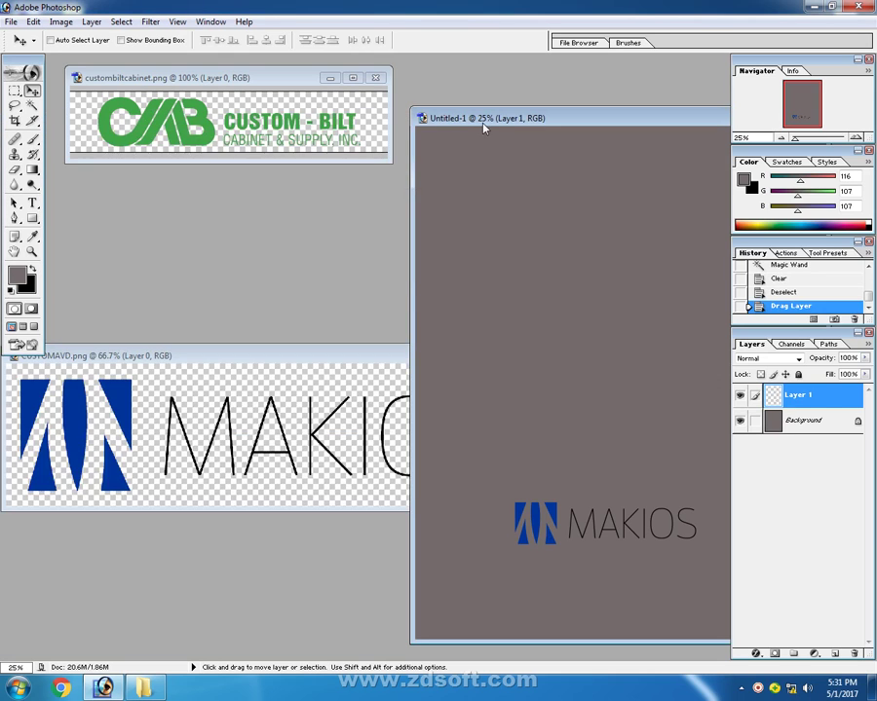
double_click(497, 117)
- Crop the gray canvas tightly around the MAKIOS logo
click(14, 121)
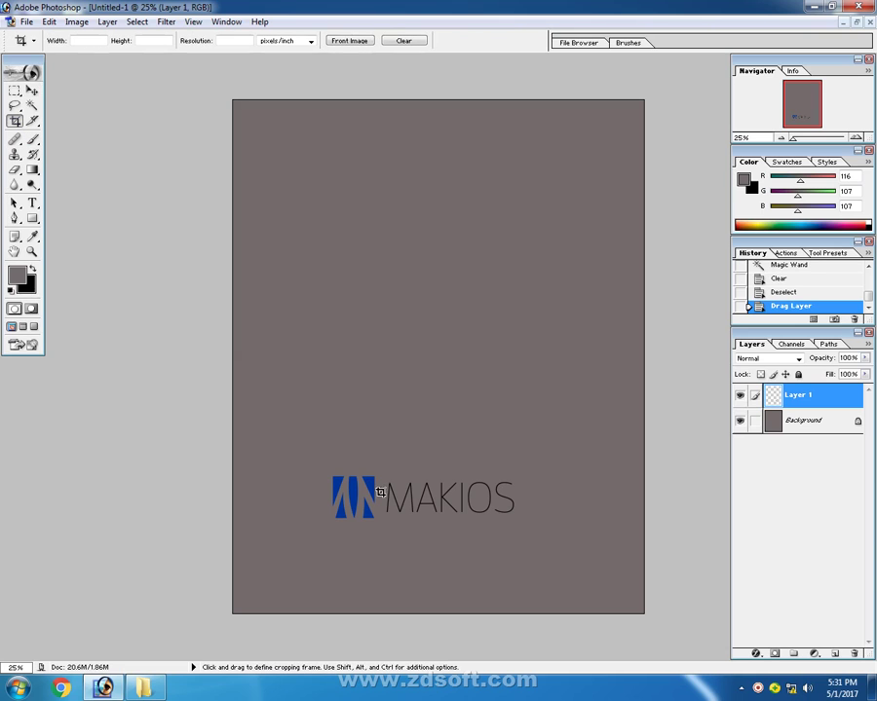
drag(530, 534, 530, 534)
key(Return)
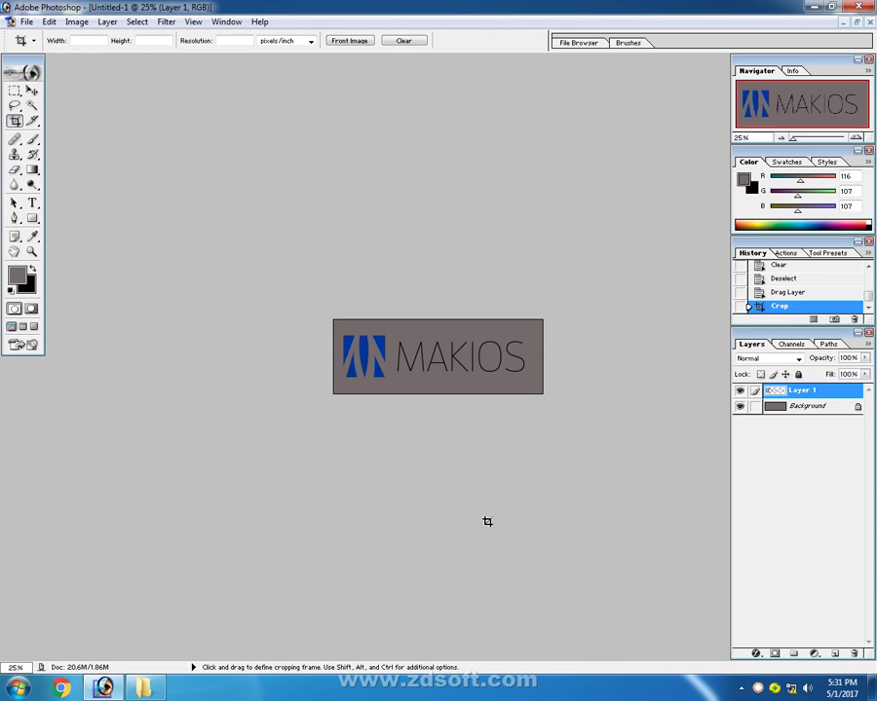
- Save a copy as JPEG named 'thus' at Maximum quality 12
click(26, 21)
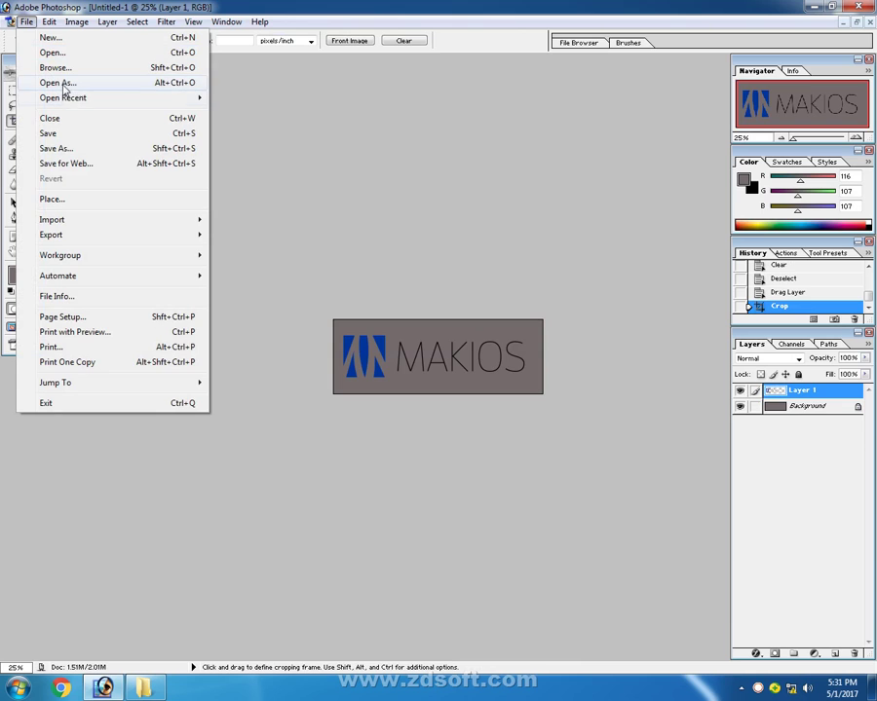
click(70, 148)
click(545, 398)
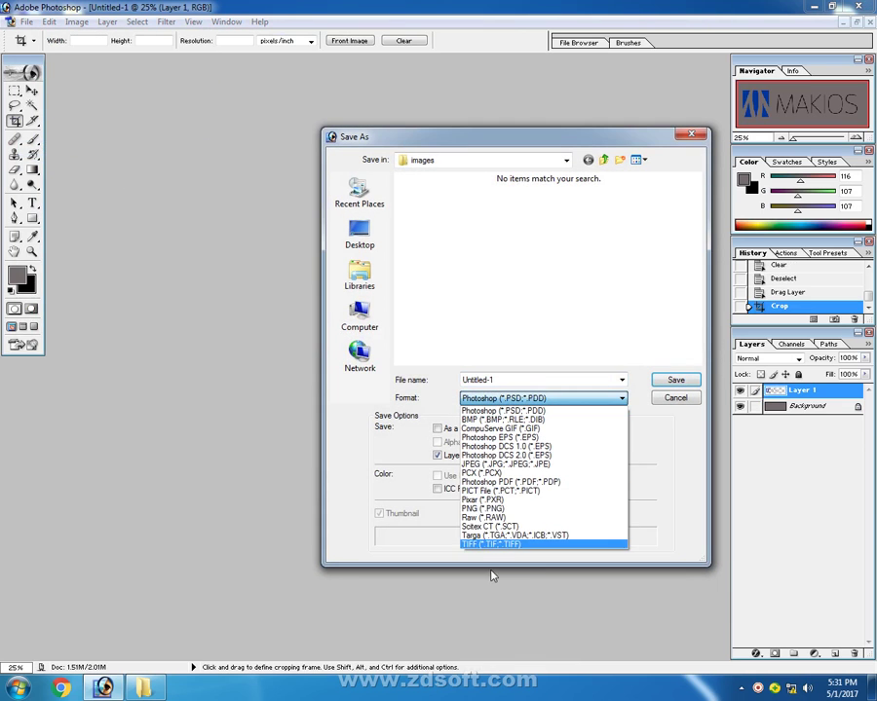
click(534, 465)
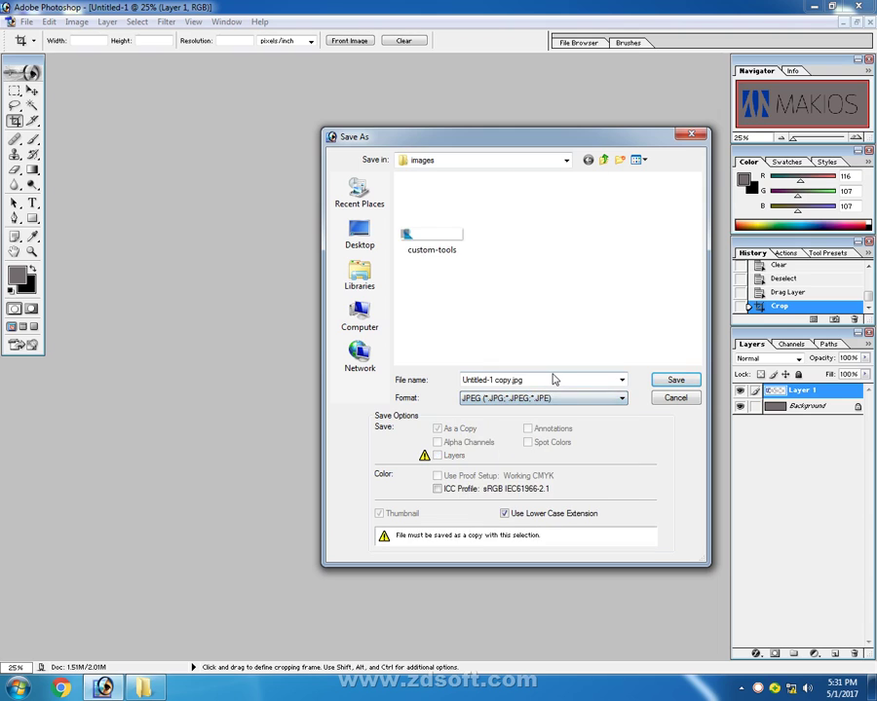
text(thussss)
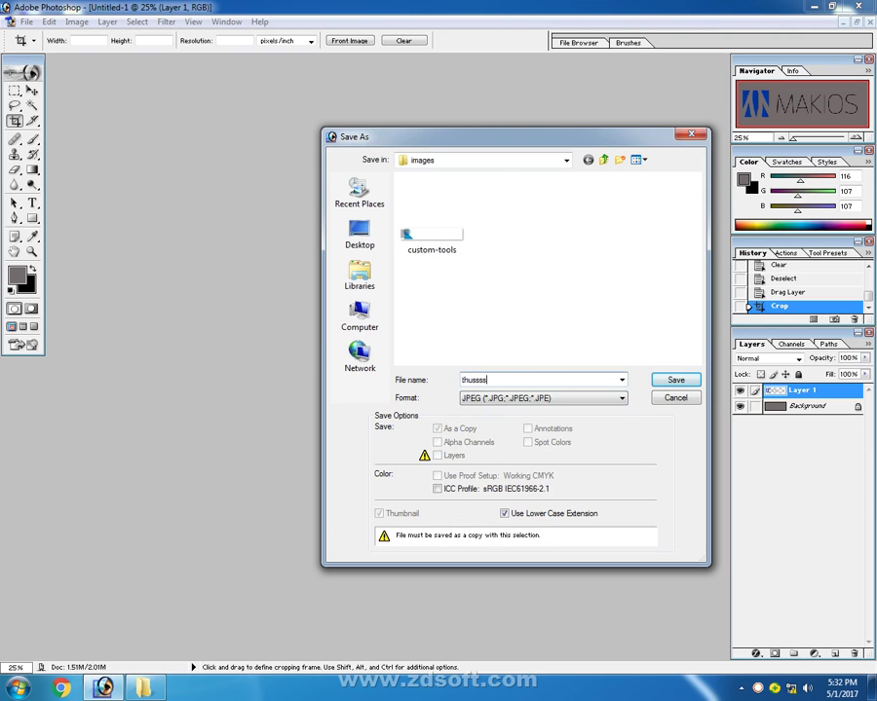
key(Return)
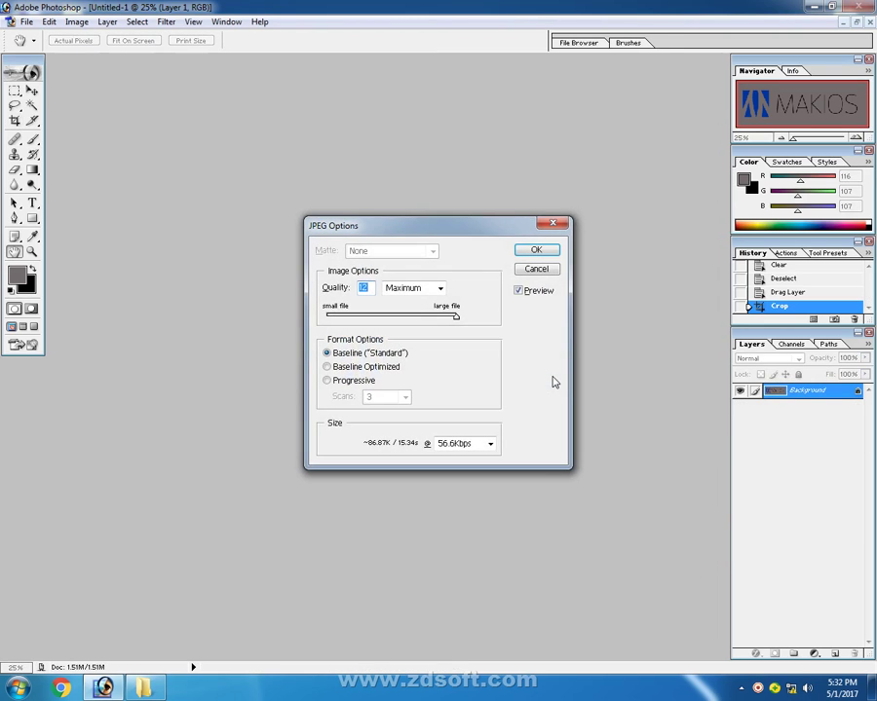
mouse_move(456, 320)
mouse_down()
mouse_move(407, 317)
mouse_move(480, 319)
mouse_up()
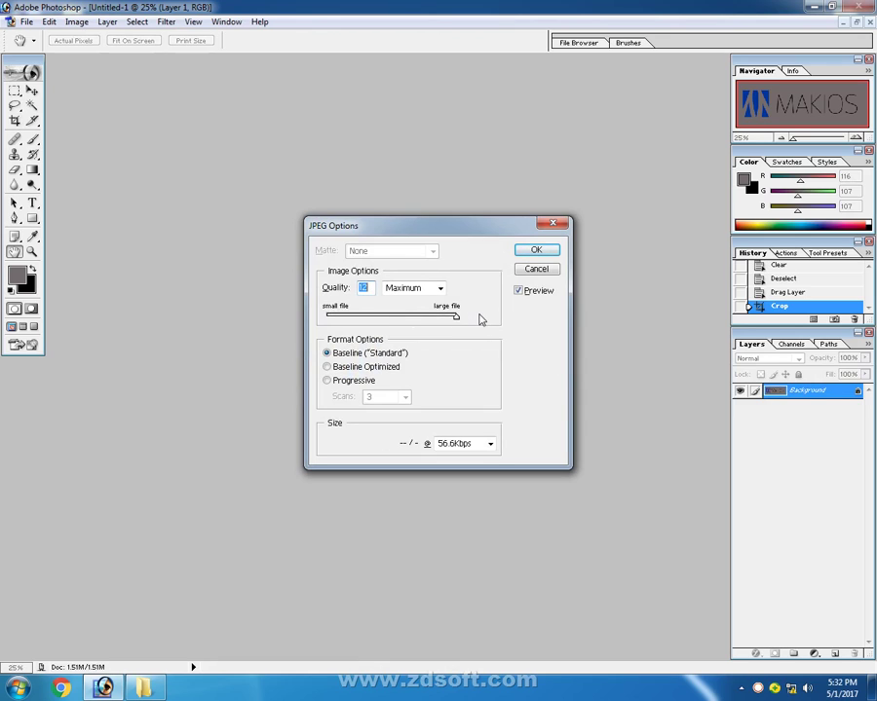
click(539, 251)
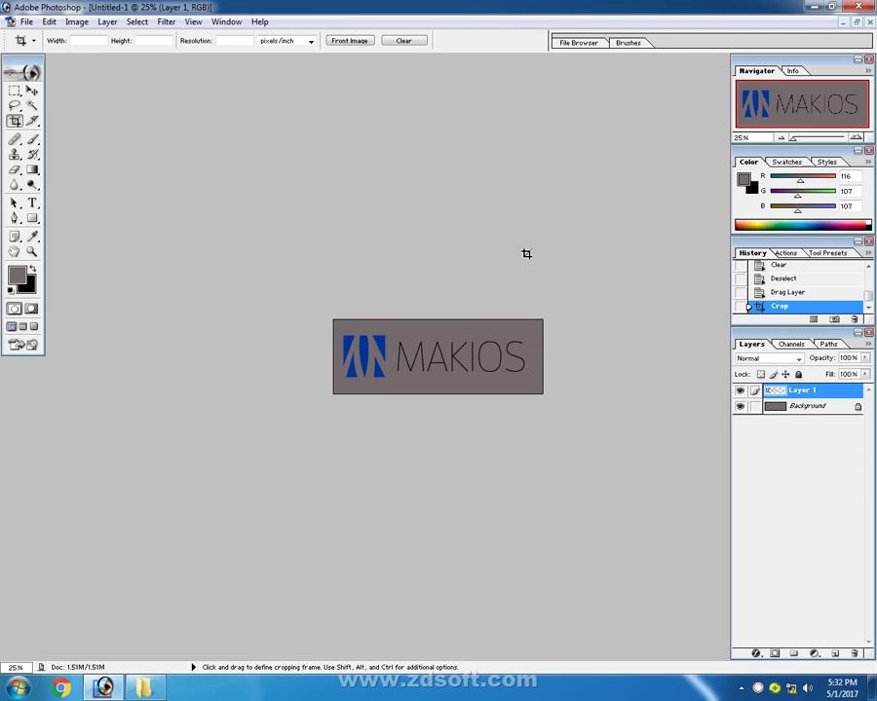
- Close the cropped MAKIOS document without saving, then close the MAKIOS source image
click(855, 23)
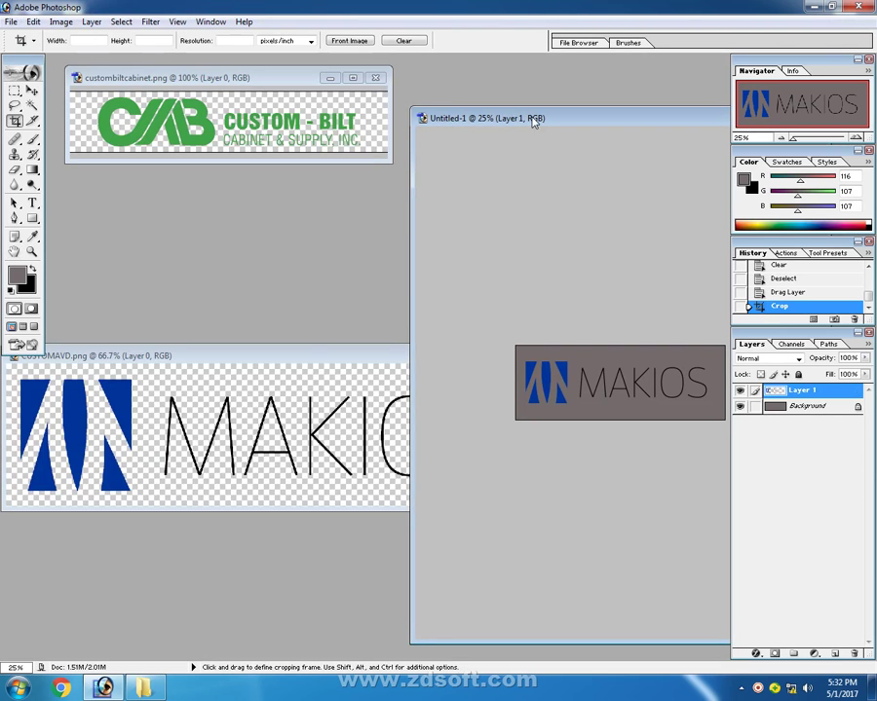
drag(533, 121, 243, 121)
click(523, 122)
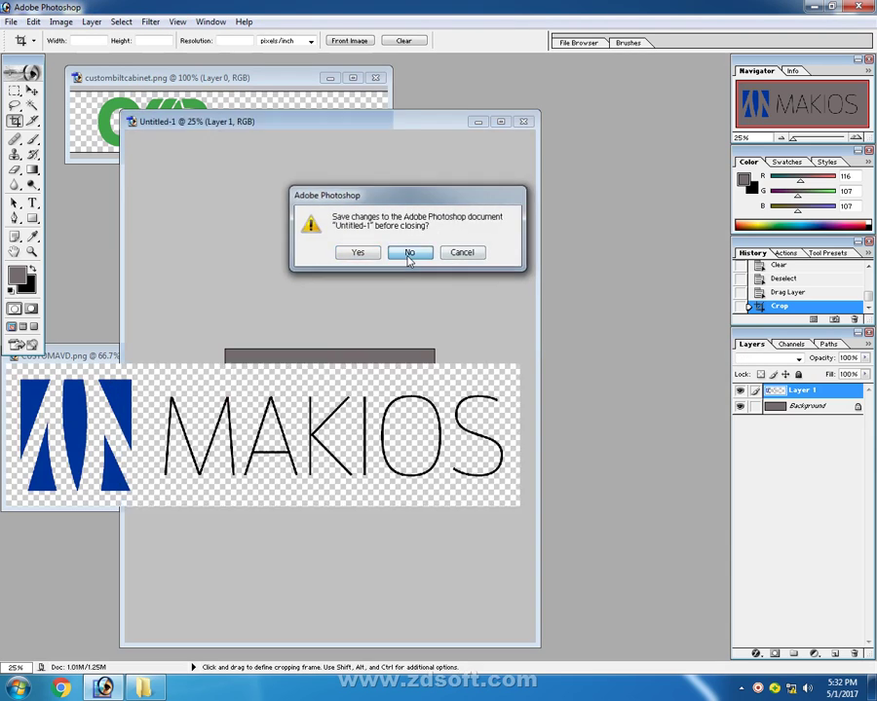
click(409, 255)
click(507, 357)
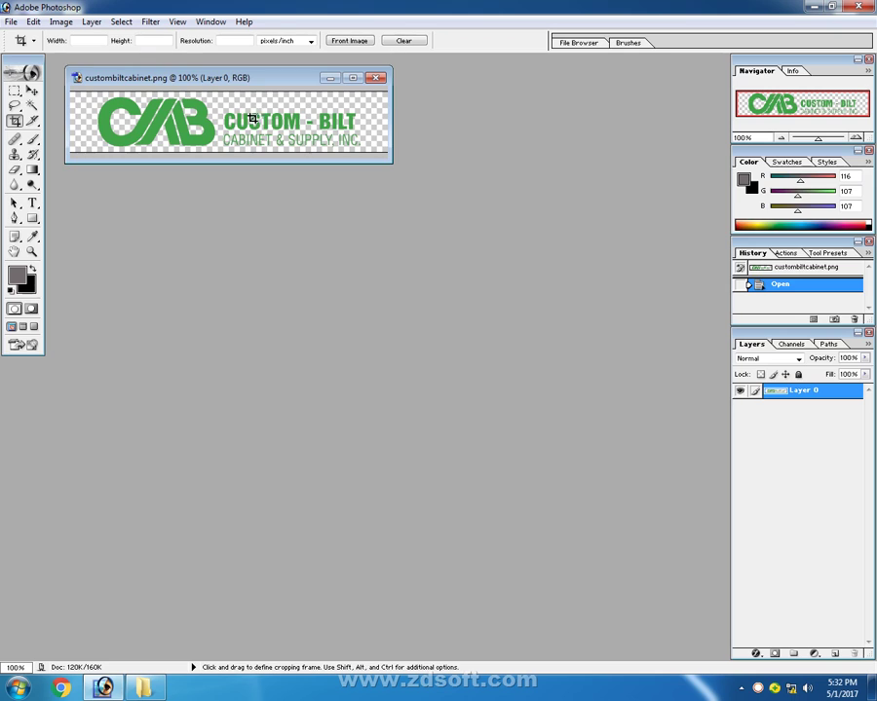
drag(253, 86, 323, 95)
click(32, 90)
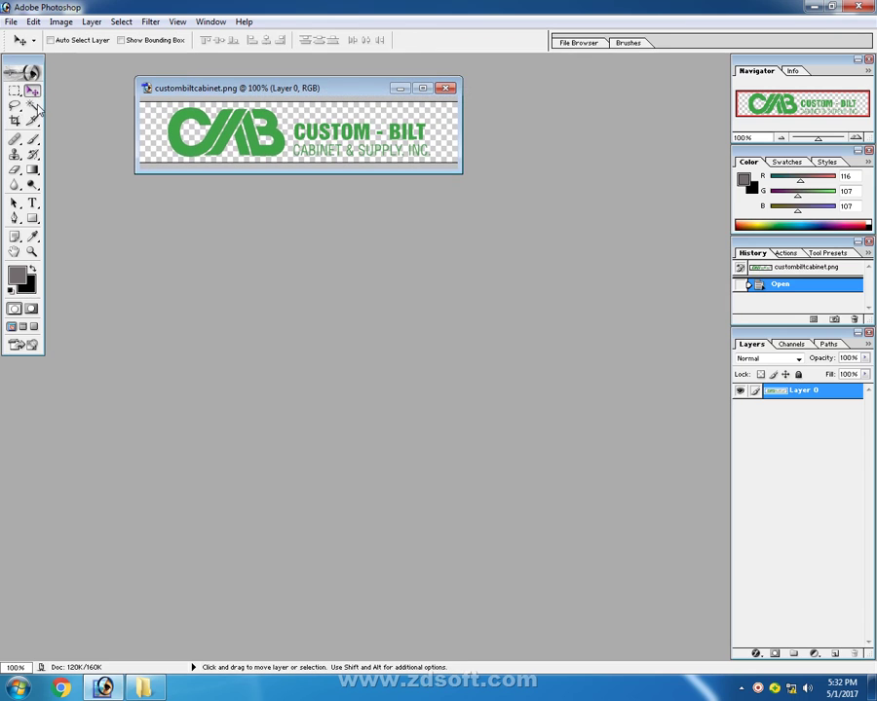
- Create a new 8 x 10 in, 300 pixels/inch document and fill its canvas black
key(ctrl+n)
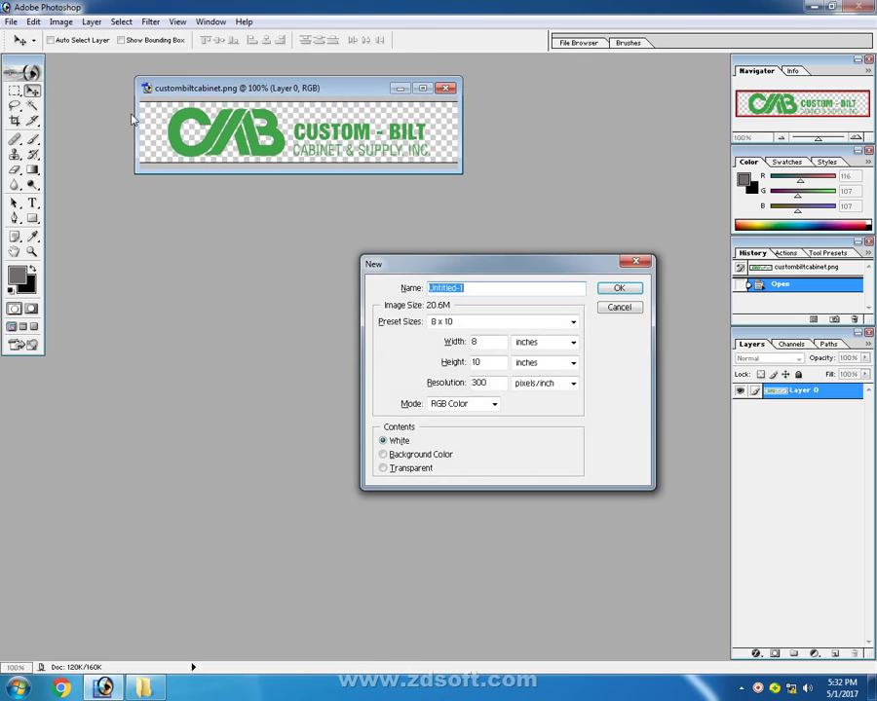
key(Return)
drag(235, 111, 348, 115)
double_click(347, 115)
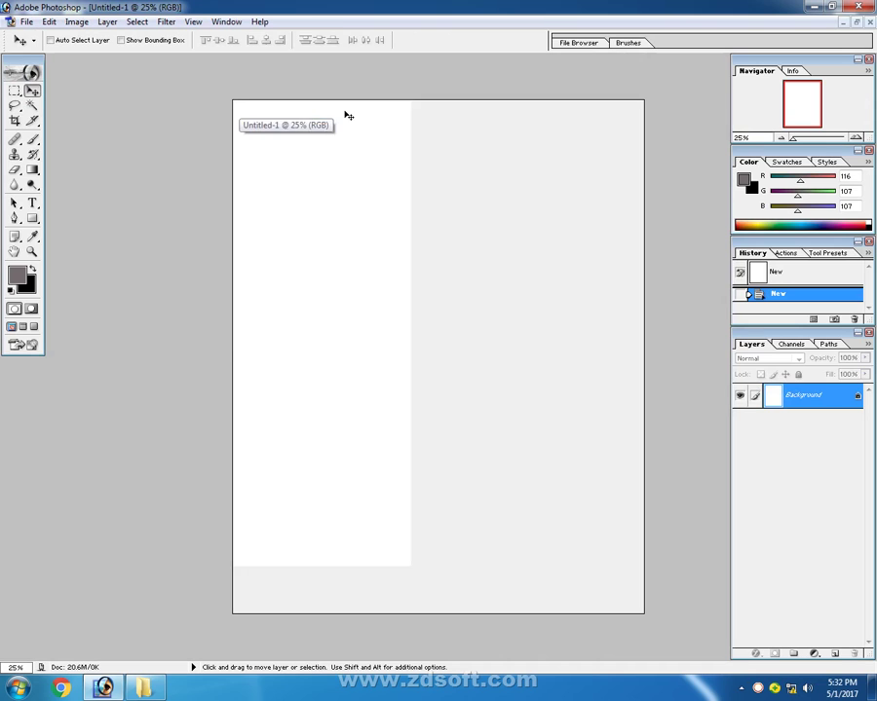
click(32, 105)
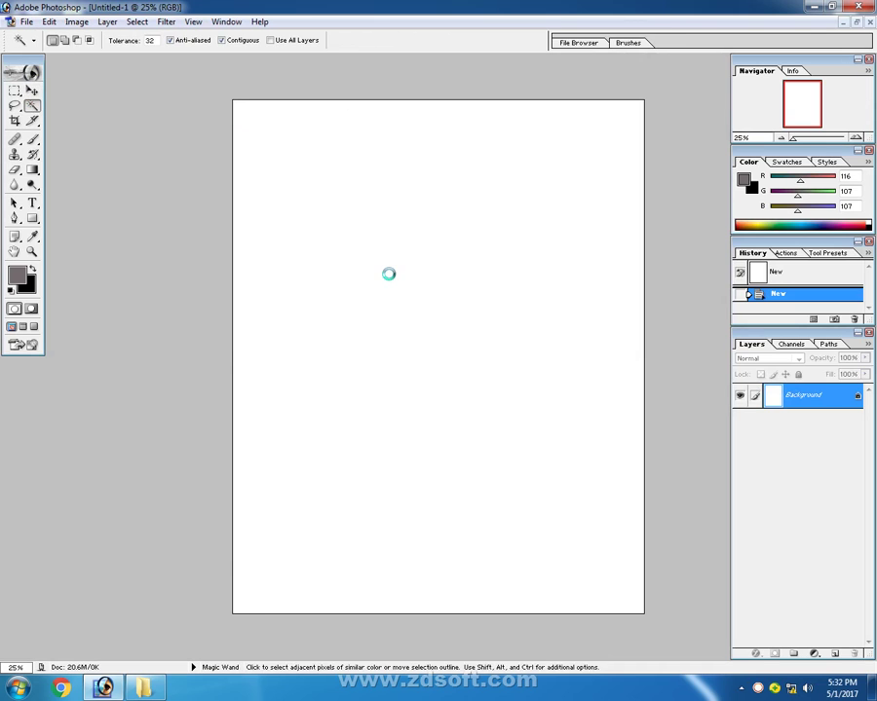
click(389, 274)
key(Delete)
key(ctrl+d)
click(857, 21)
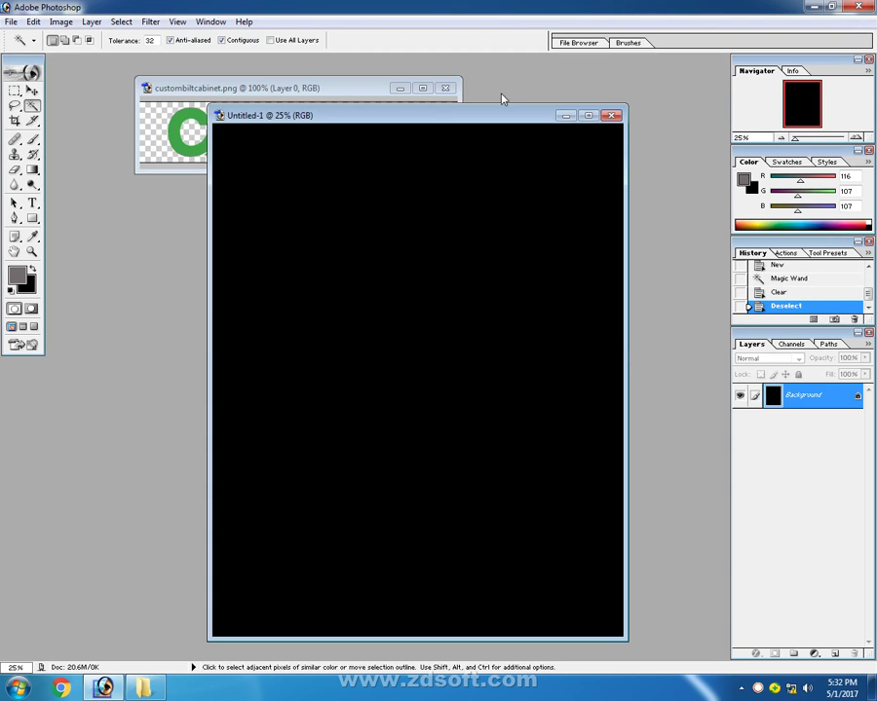
click(258, 93)
- Drag the Custom-Bilt logo into the new document and view it at 100%
key(v)
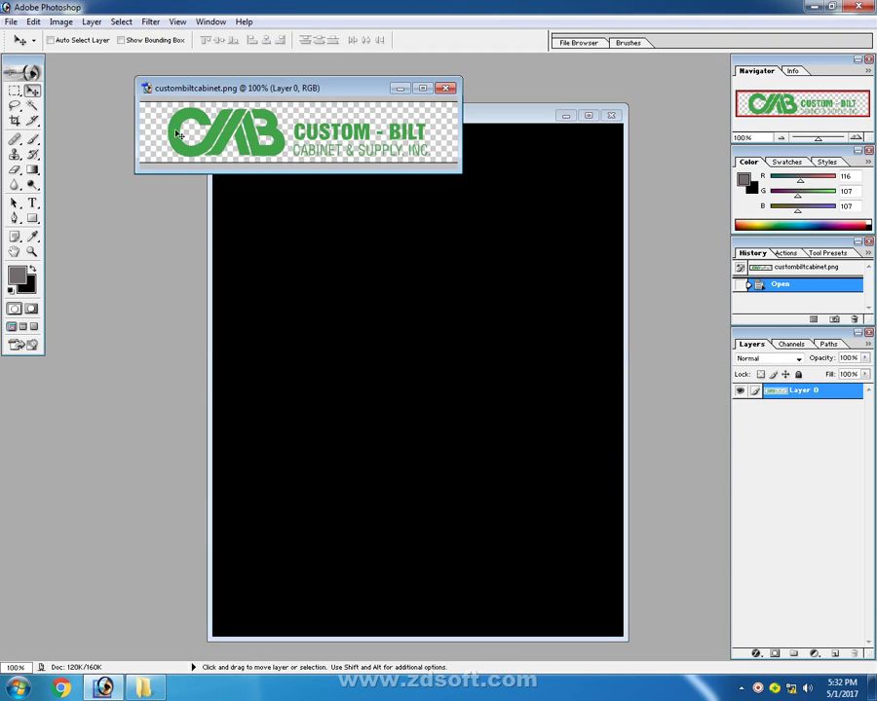
drag(151, 124, 395, 399)
key(ctrl+plus)
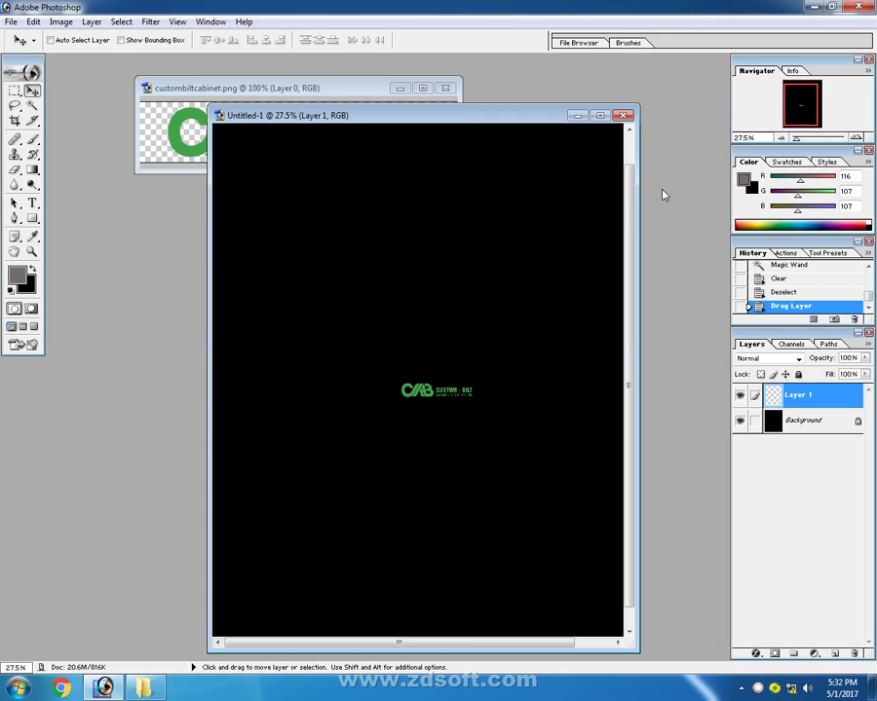
click(854, 137)
click(854, 137)
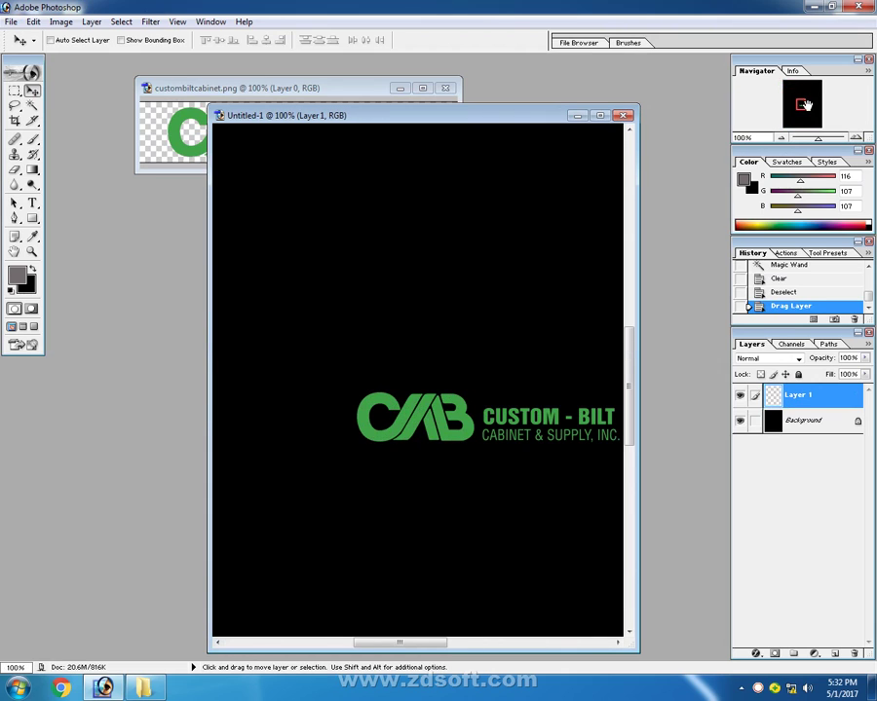
drag(807, 109, 804, 106)
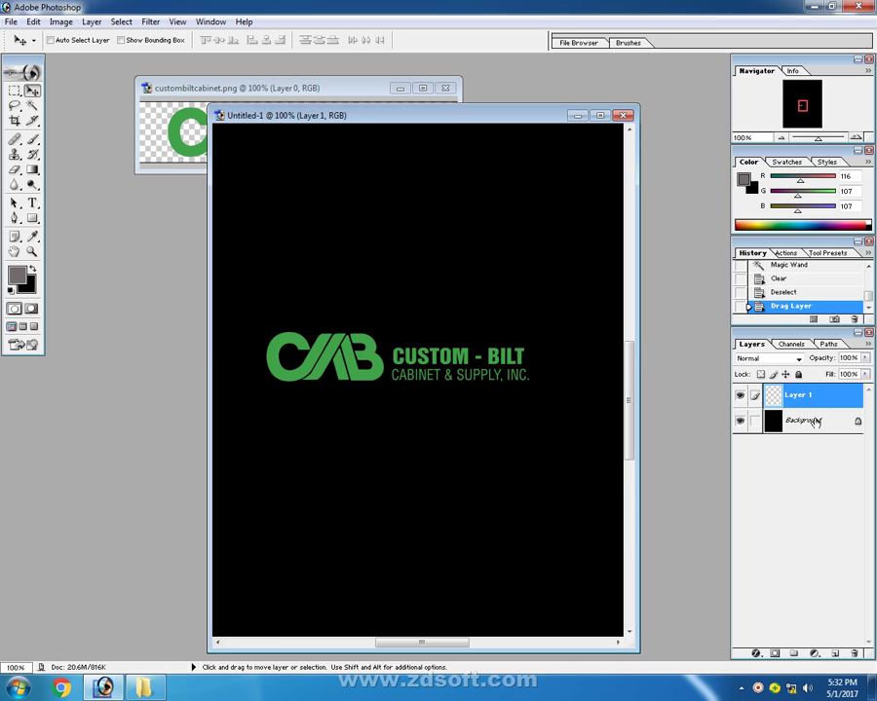
- Turn the Background layer's black area gray, then reselect the logo's Layer 1
click(816, 421)
key(w)
key(x)
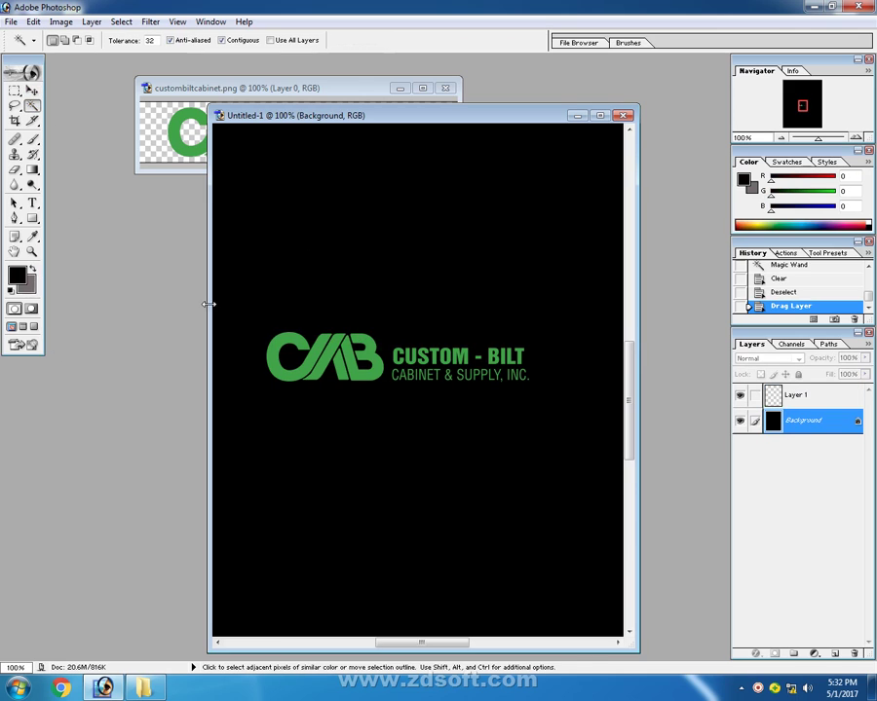
click(384, 280)
key(Delete)
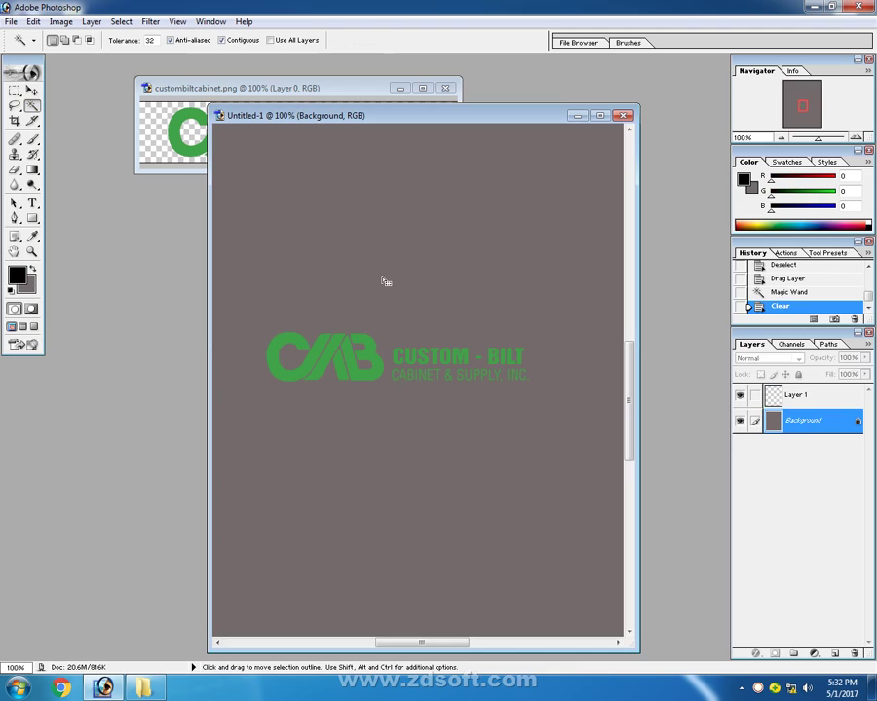
click(14, 121)
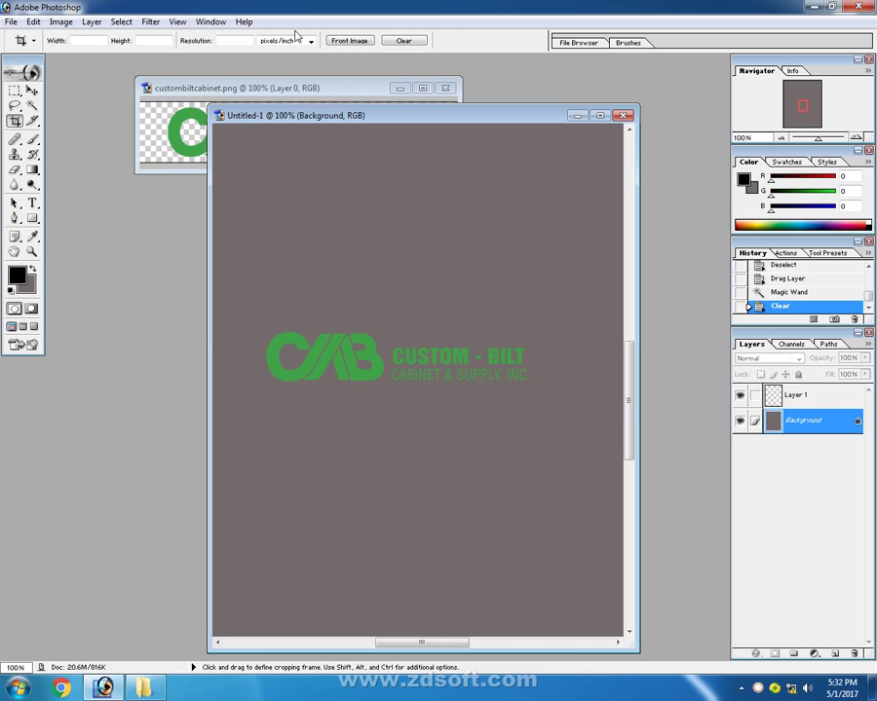
key(ctrl+d)
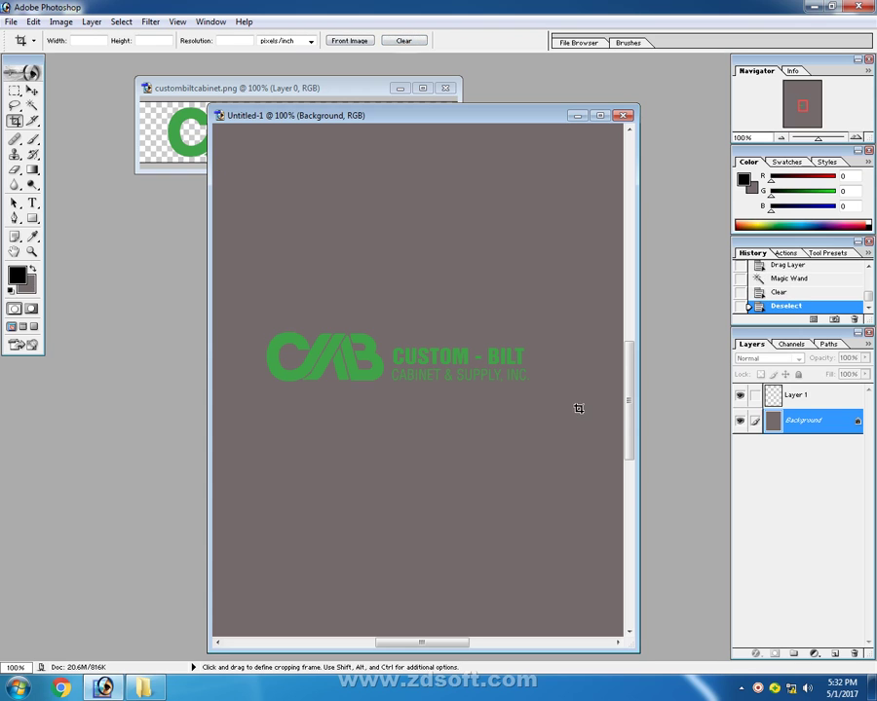
click(809, 395)
click(600, 115)
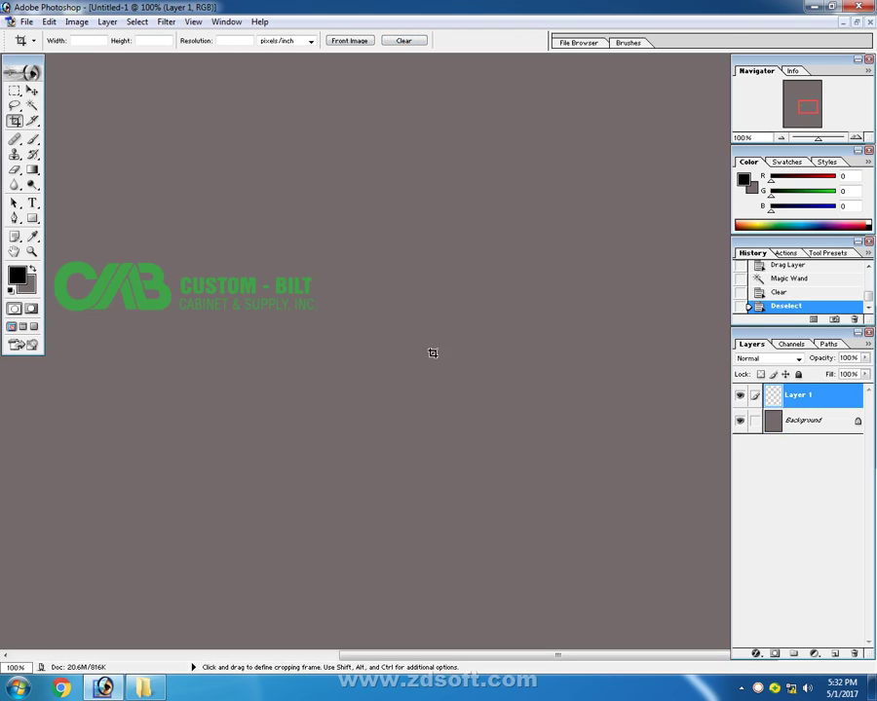
- Crop the gray canvas tightly around the Custom-Bilt logo
click(779, 138)
click(779, 138)
click(780, 138)
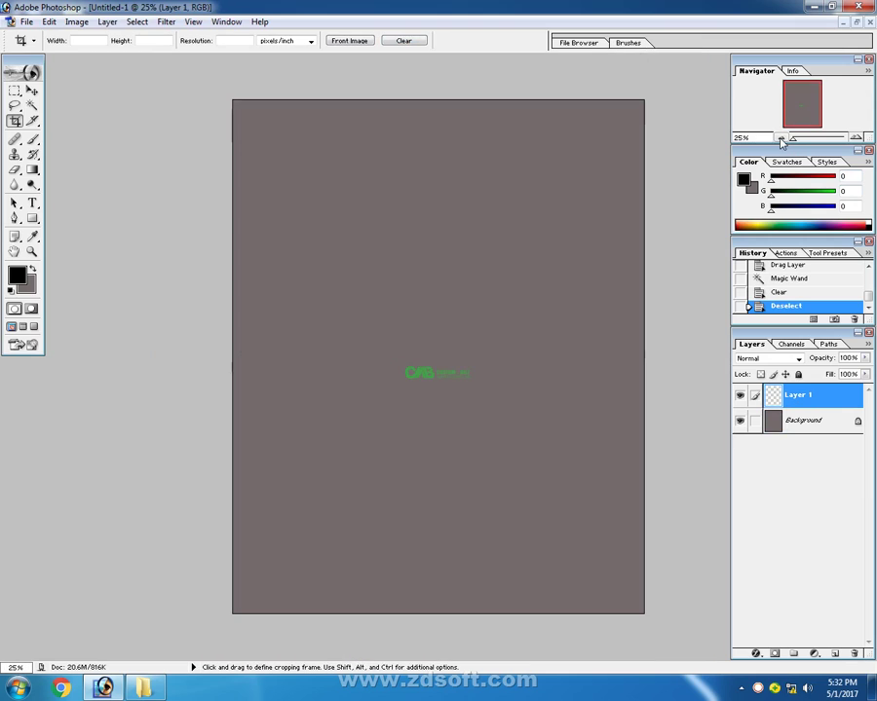
click(15, 91)
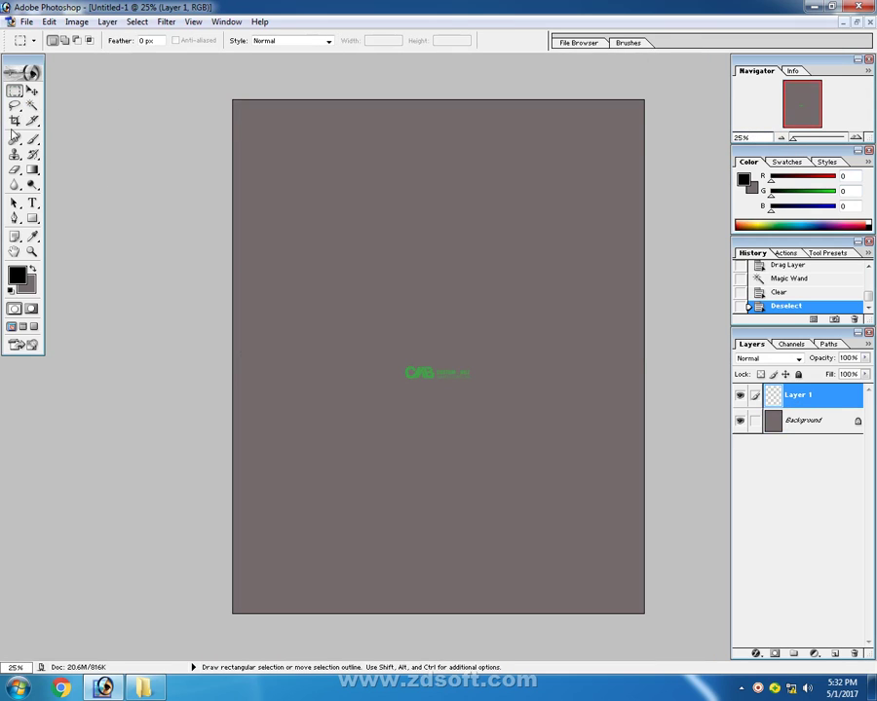
click(15, 121)
key(Return)
key(ctrl+0)
- Save a copy as JPEG named 'h' in the images folder, accepting the quality settings
click(29, 22)
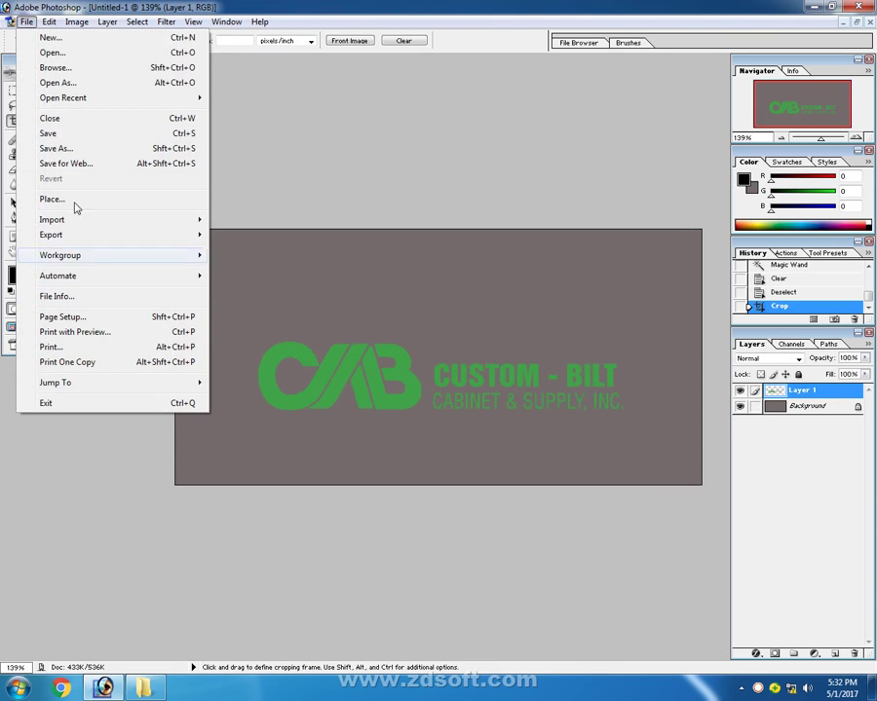
click(64, 146)
click(485, 399)
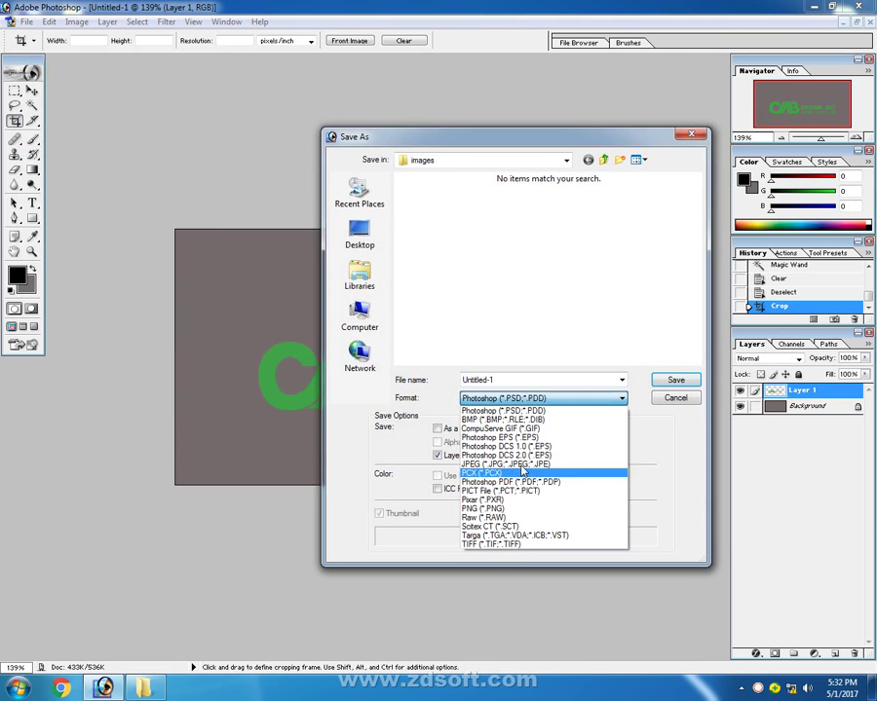
click(517, 471)
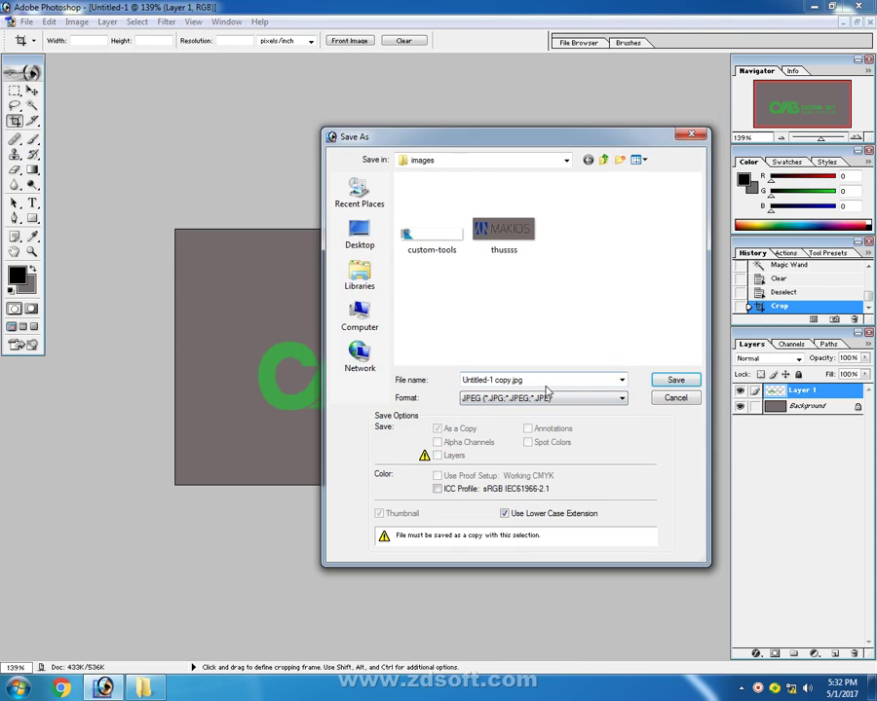
click(545, 384)
text(hu)
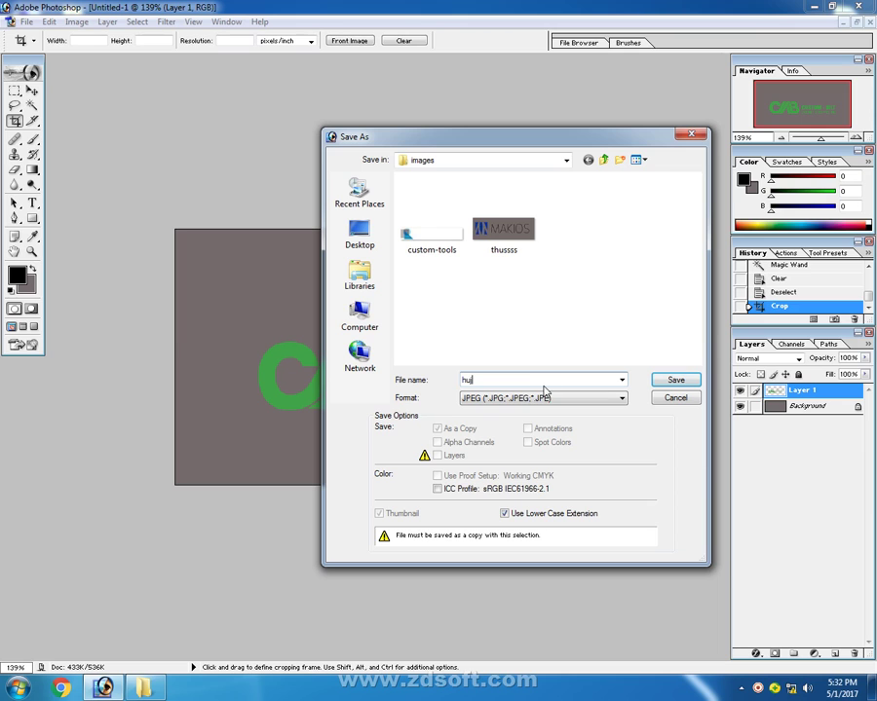
click(682, 380)
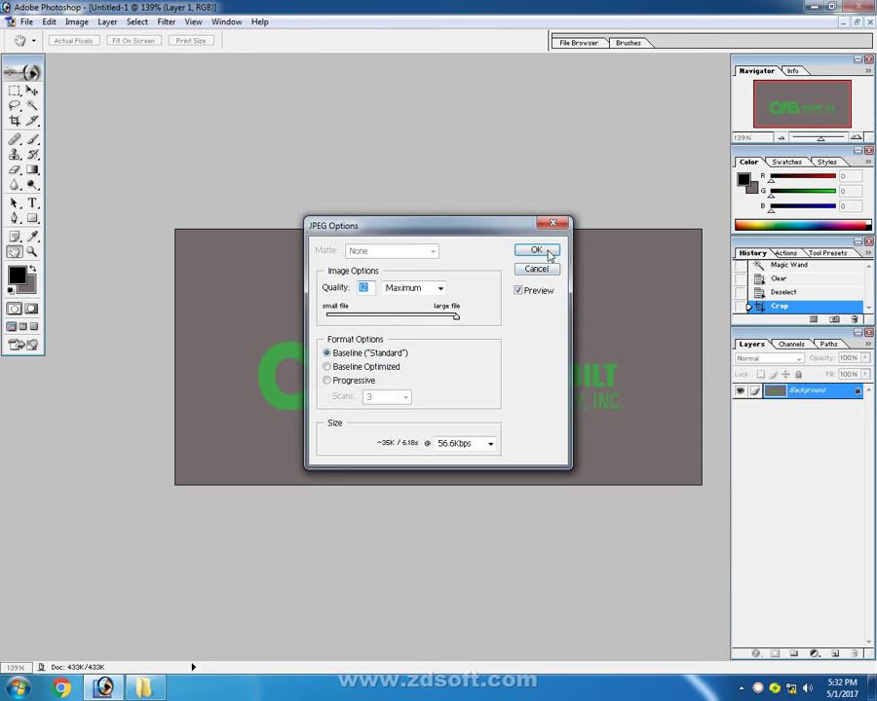
click(545, 247)
- Close the cropped document without saving, then the original Custom-Bilt image
click(33, 90)
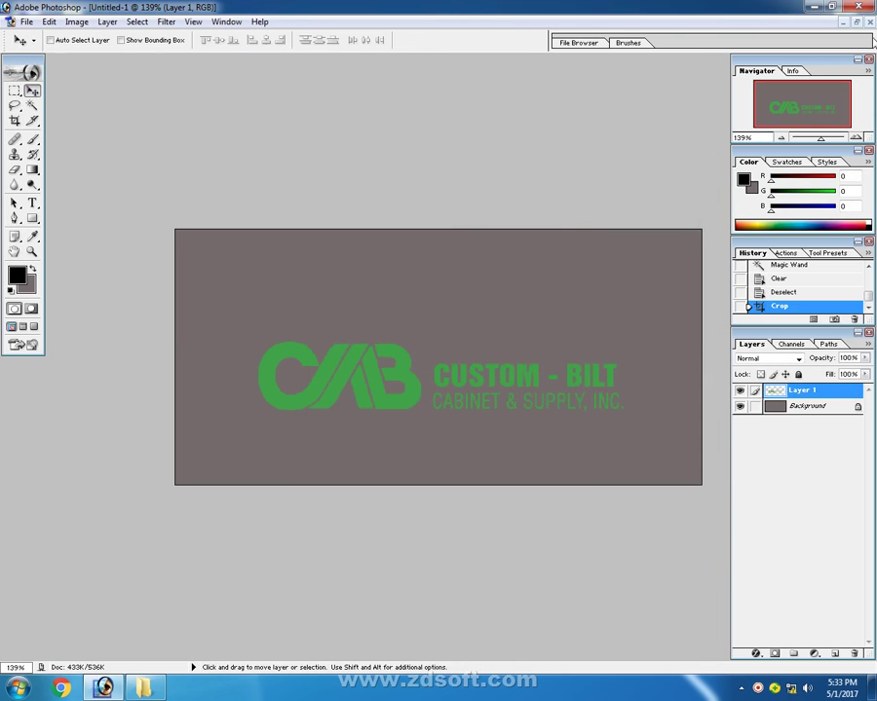
click(870, 22)
click(407, 250)
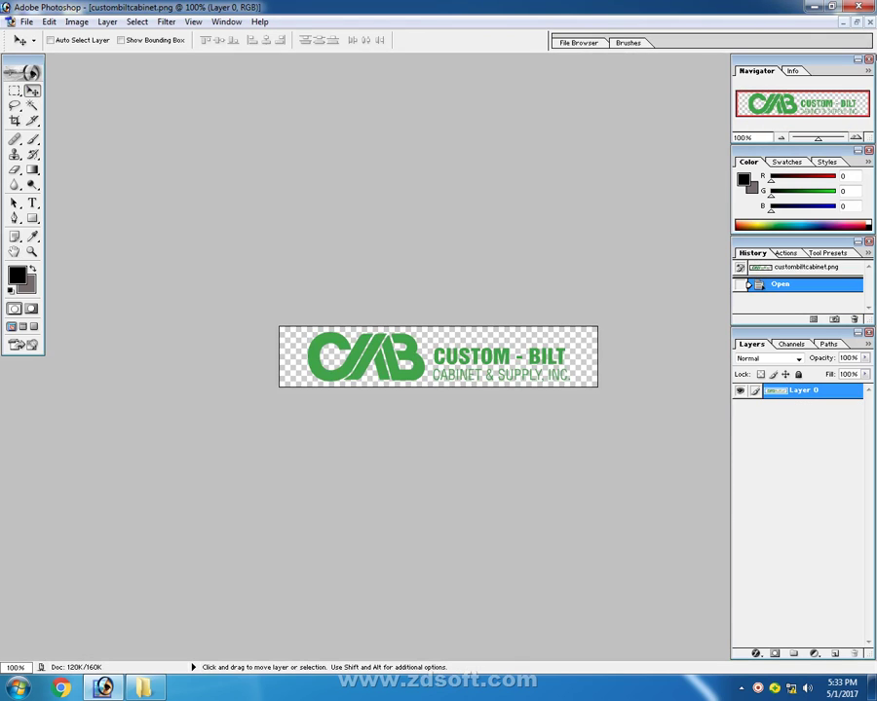
click(870, 22)
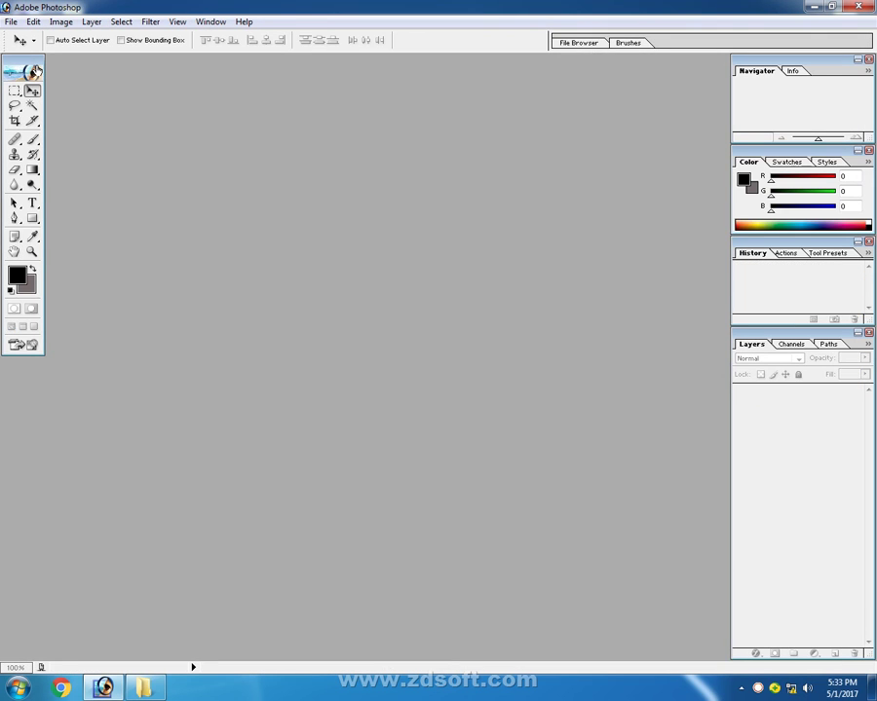